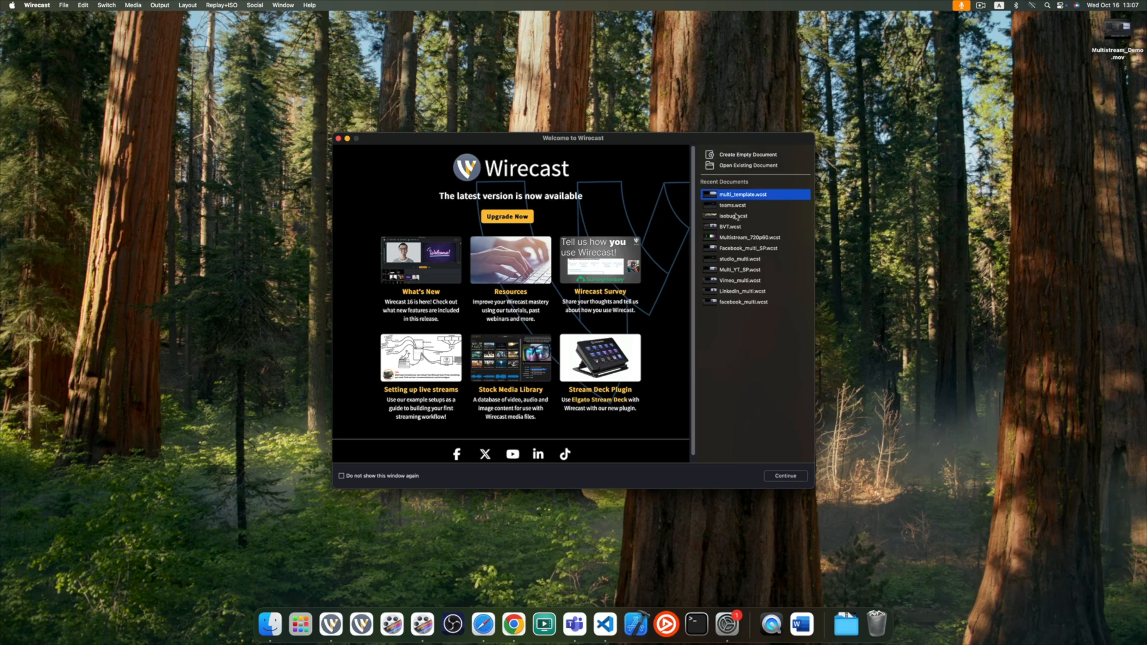
# Open the recent document multi_template.wcst and add Wirecast Multistream as its output destination
pyautogui.click(786, 476)
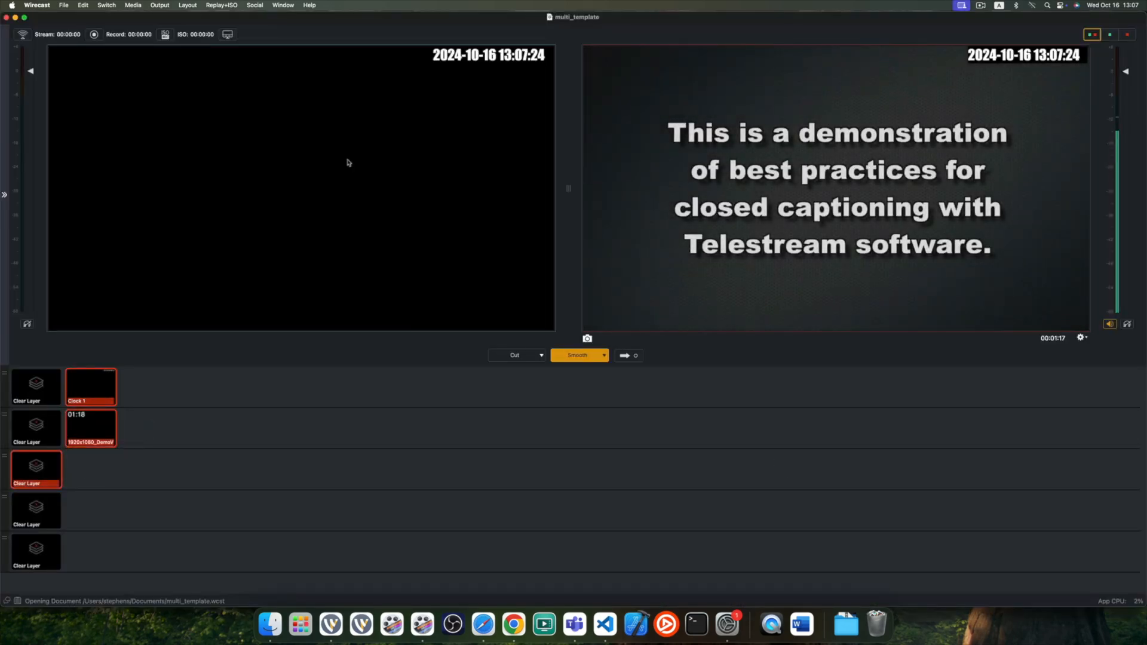
pyautogui.click(159, 5)
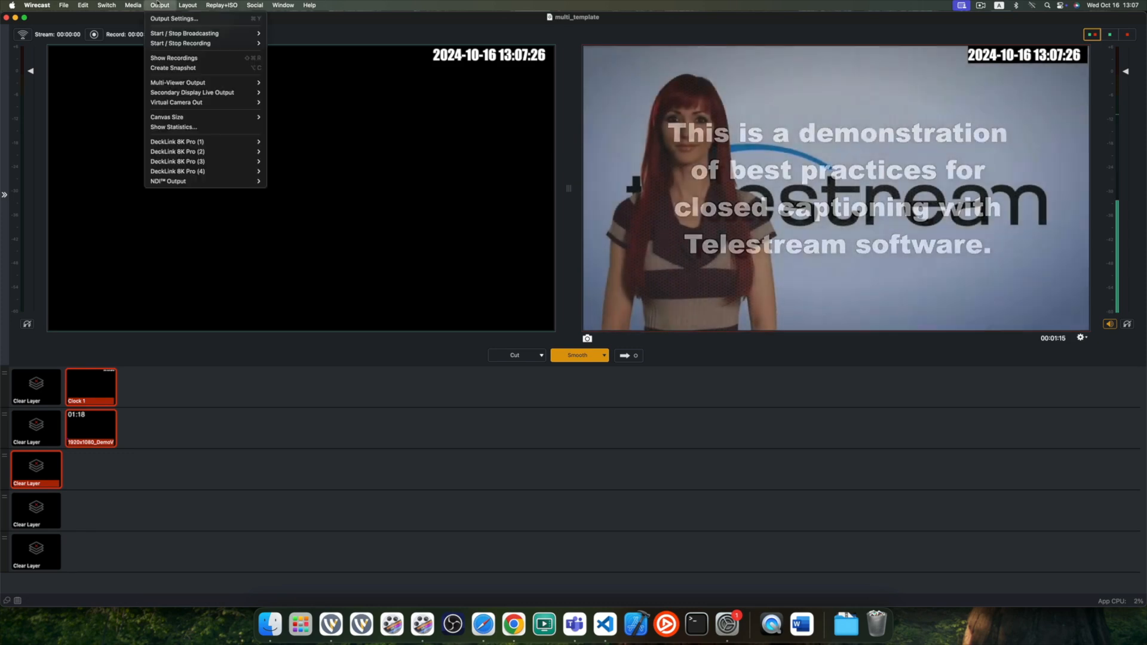
pyautogui.click(162, 19)
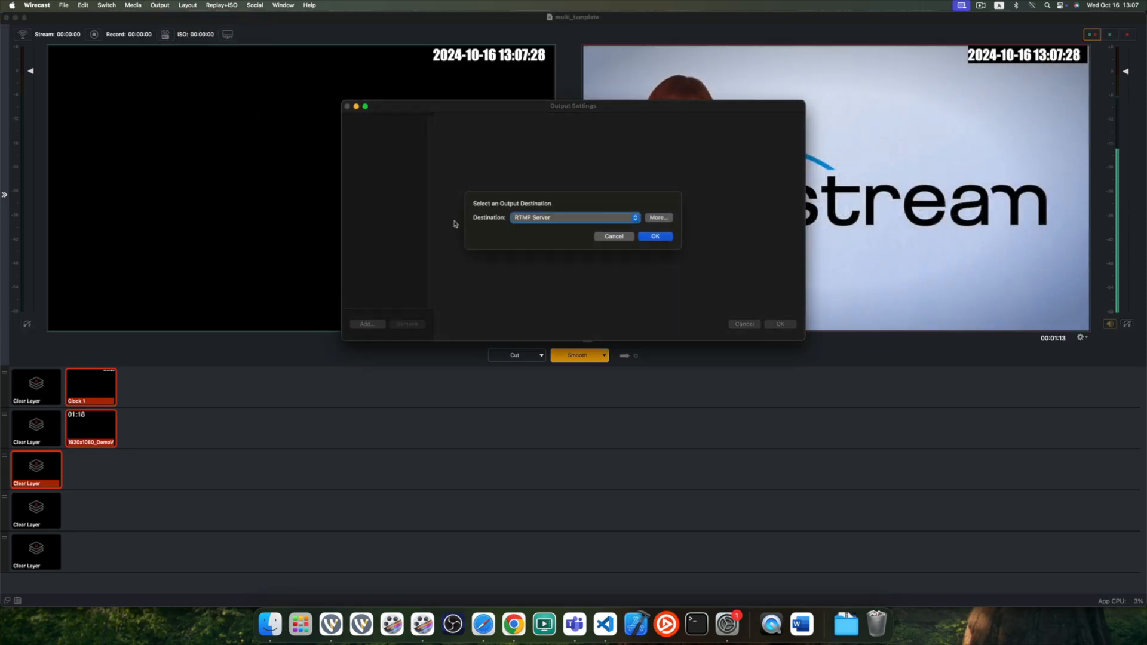
pyautogui.click(549, 220)
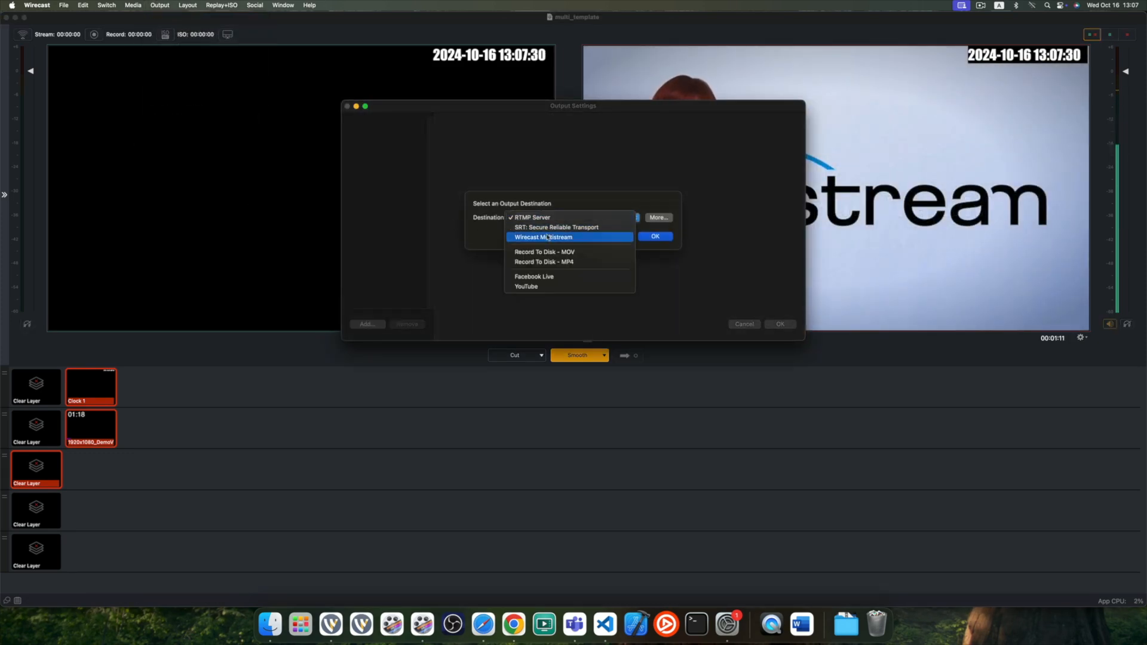
pyautogui.click(562, 238)
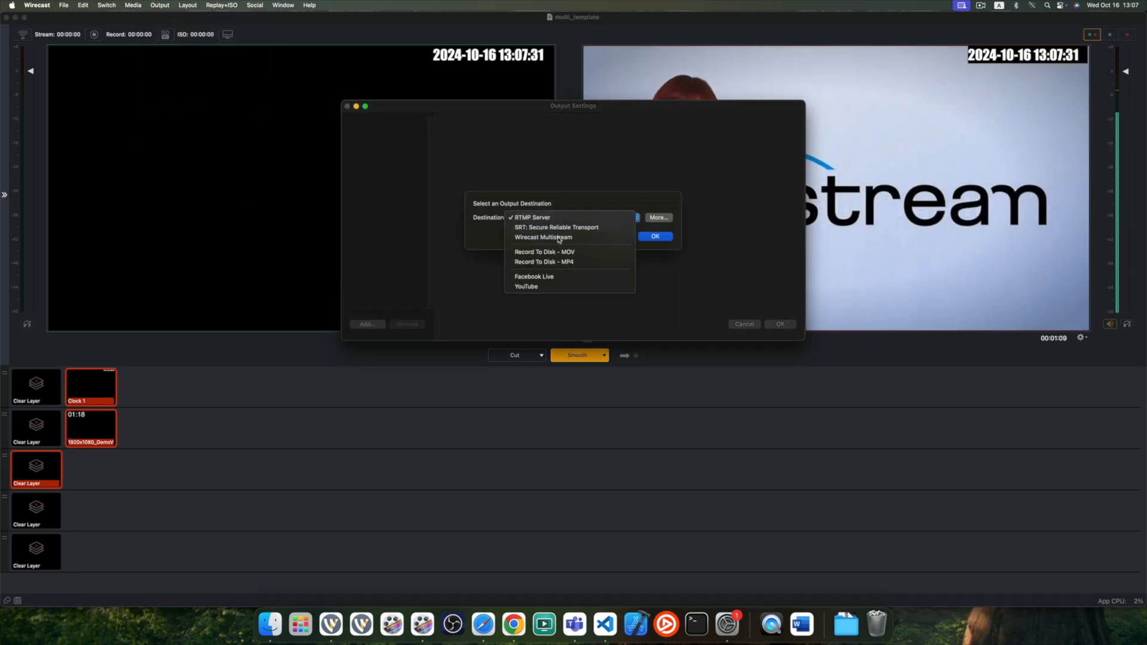
pyautogui.click(660, 237)
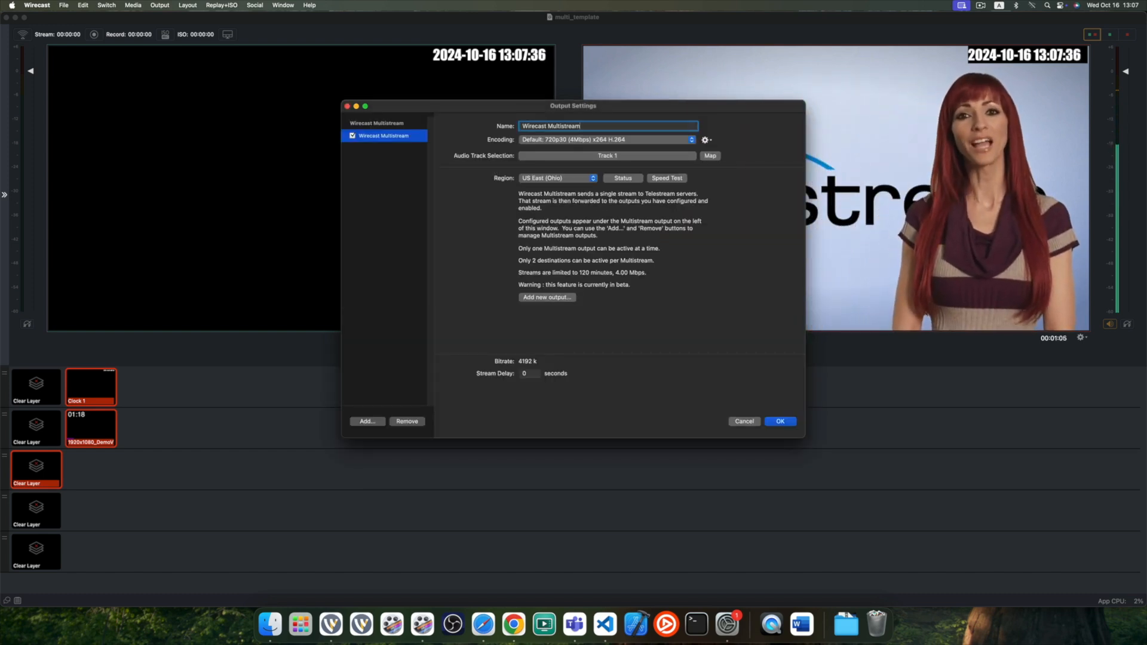
# Choose the Default: 720p30 (4Mbps) x264 H.264 encoding and the US East (Ohio) region for the Multistream output
pyautogui.click(626, 141)
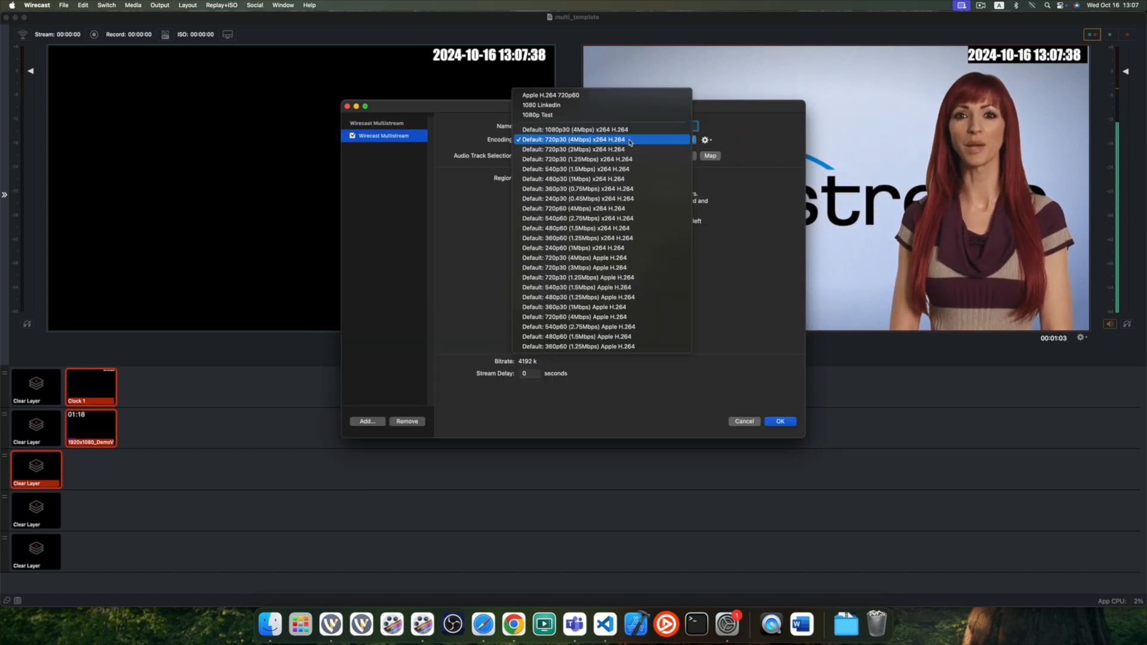
pyautogui.click(629, 140)
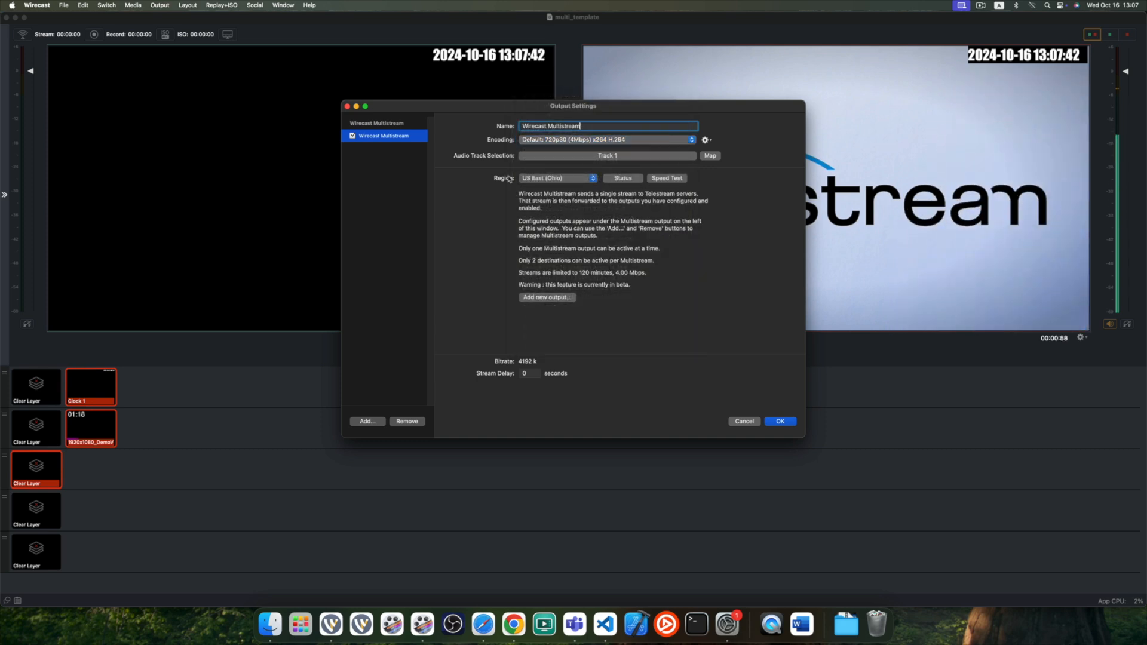
pyautogui.click(562, 180)
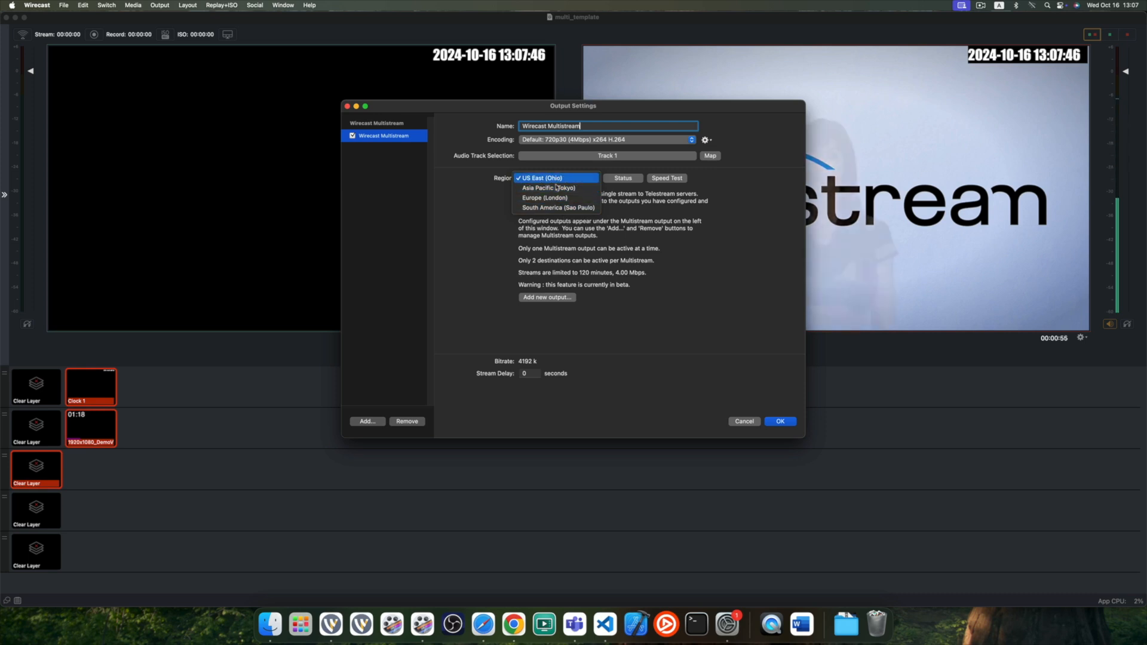
pyautogui.click(554, 178)
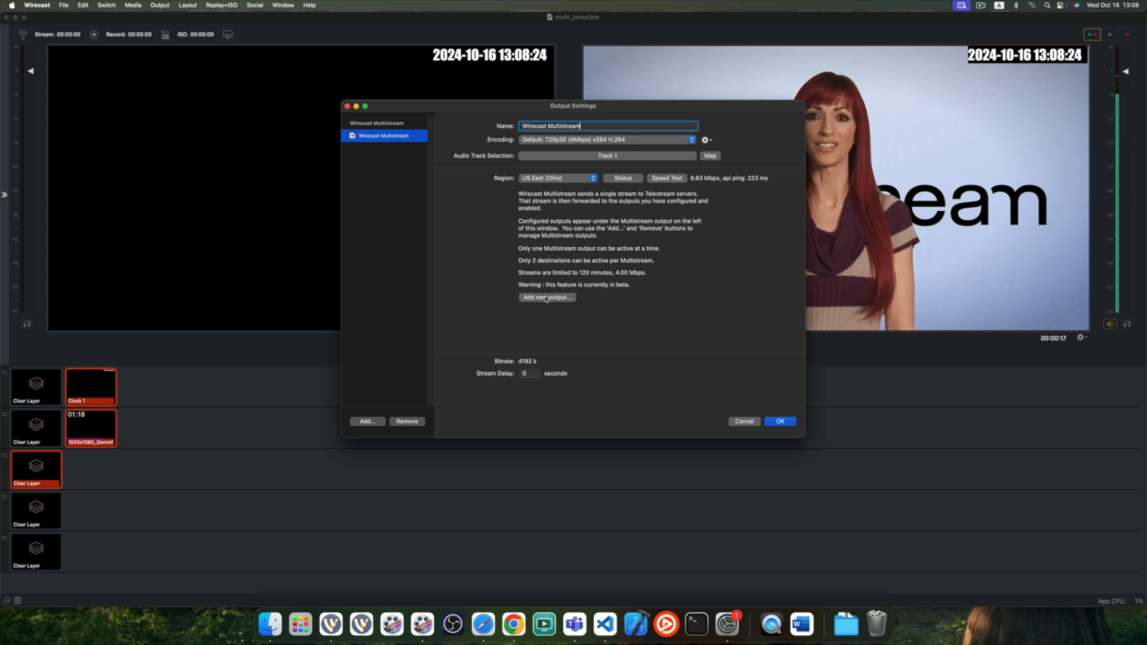
# Add a standalone RTMP Server output outside the multistream and disable it
pyautogui.click(366, 421)
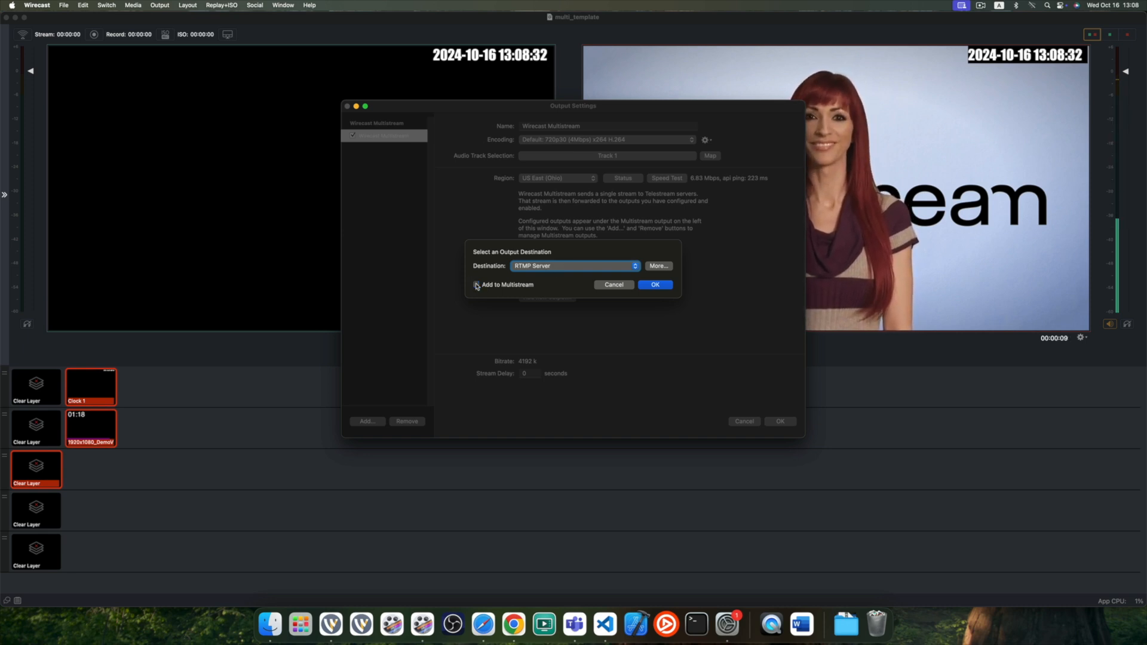
pyautogui.click(656, 285)
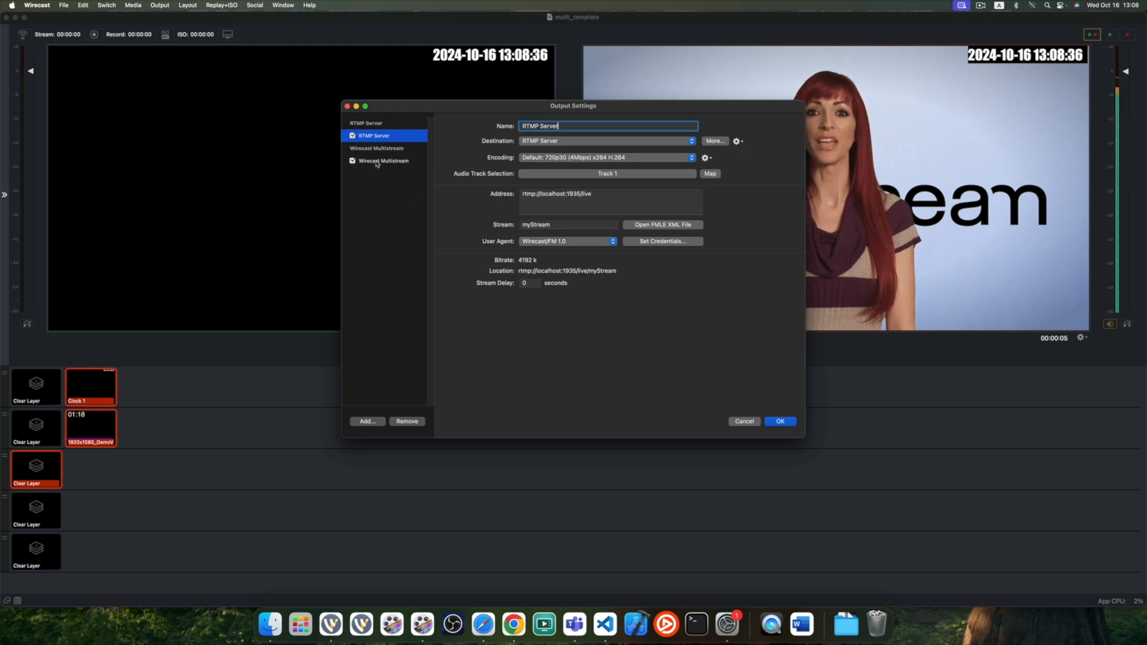
pyautogui.click(353, 136)
pyautogui.click(371, 421)
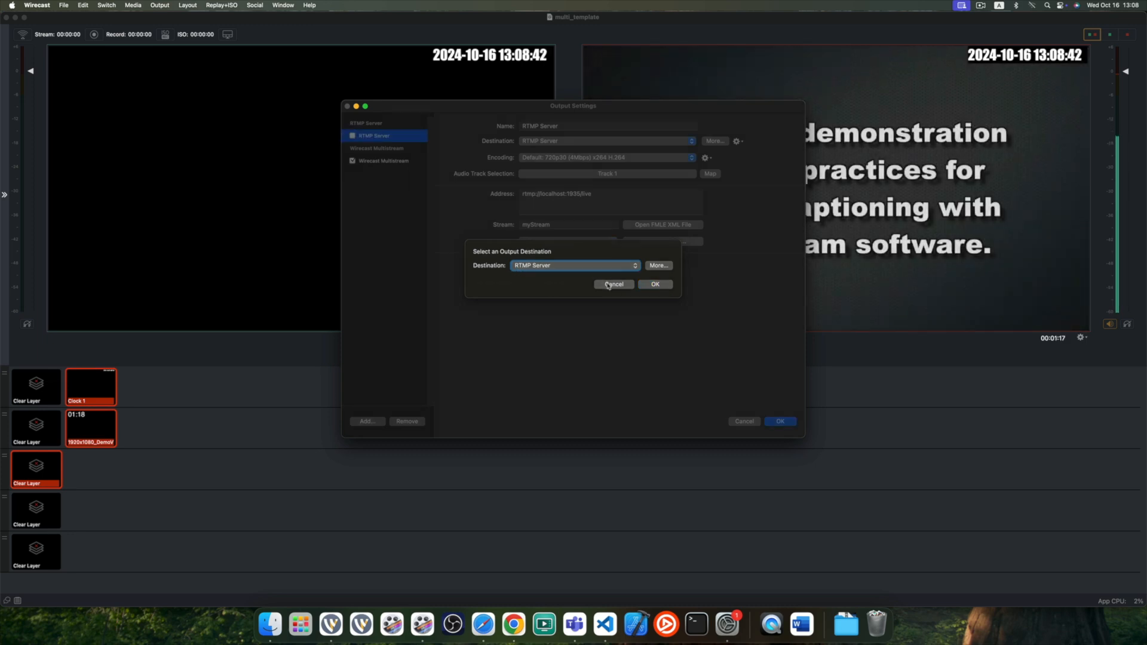
pyautogui.click(623, 282)
# Add a Facebook Live destination to the Wirecast Multistream output
pyautogui.click(377, 162)
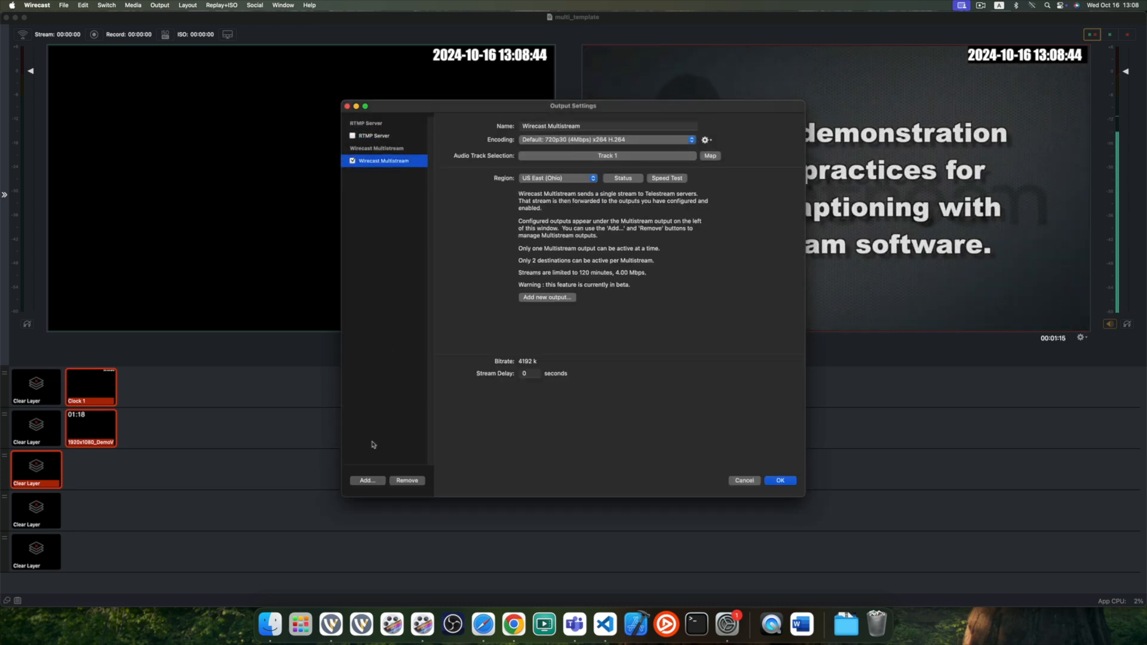
pyautogui.click(369, 480)
pyautogui.click(564, 296)
pyautogui.click(565, 310)
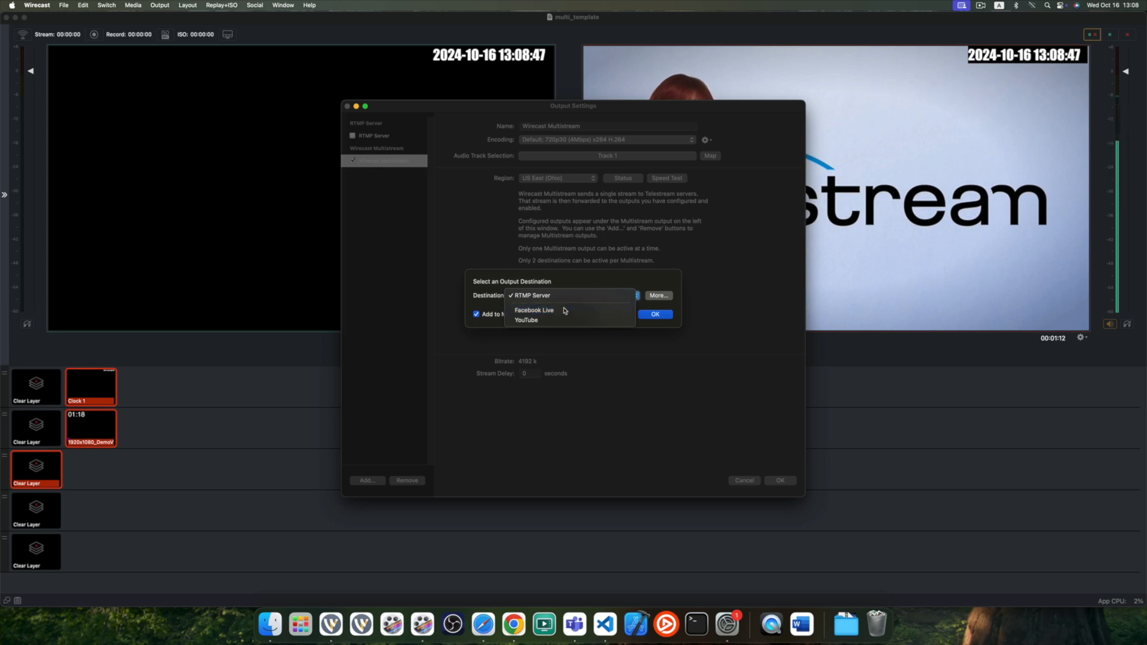
pyautogui.click(655, 314)
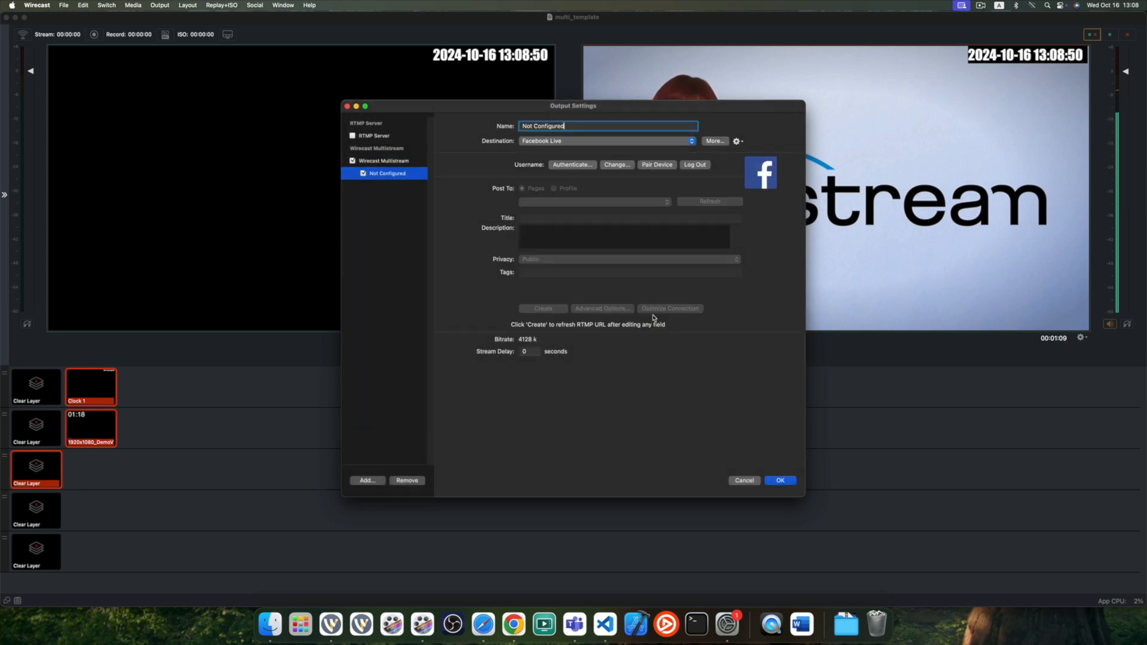
# Authenticate the Facebook Live destination, continuing with the previously logged-in Facebook account
pyautogui.click(399, 161)
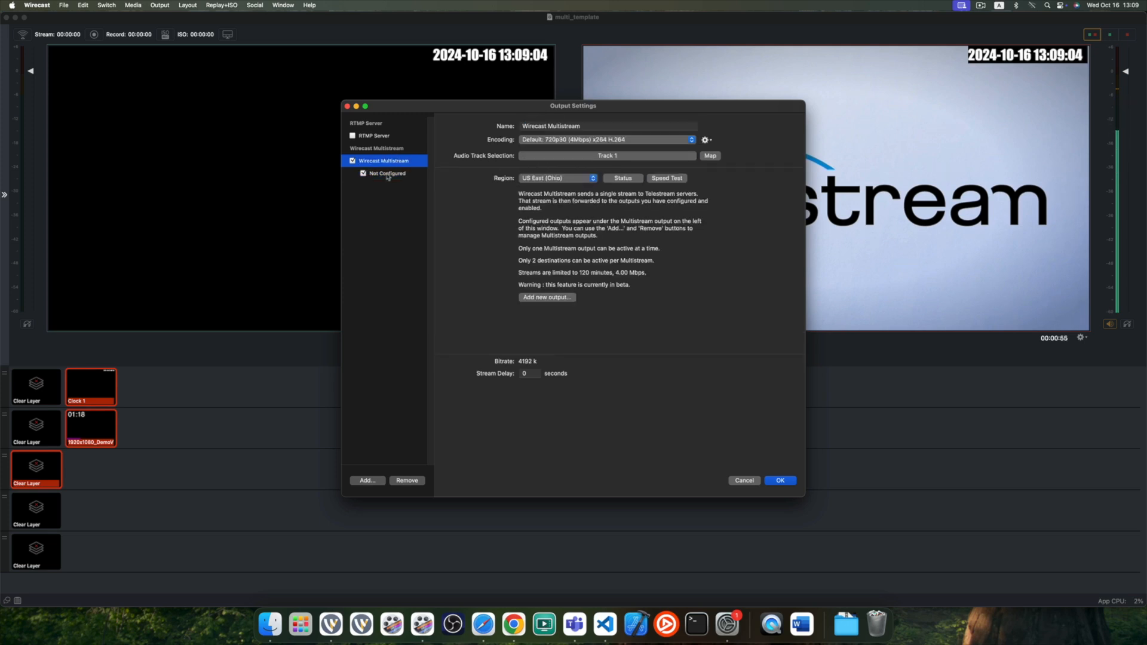
pyautogui.click(388, 175)
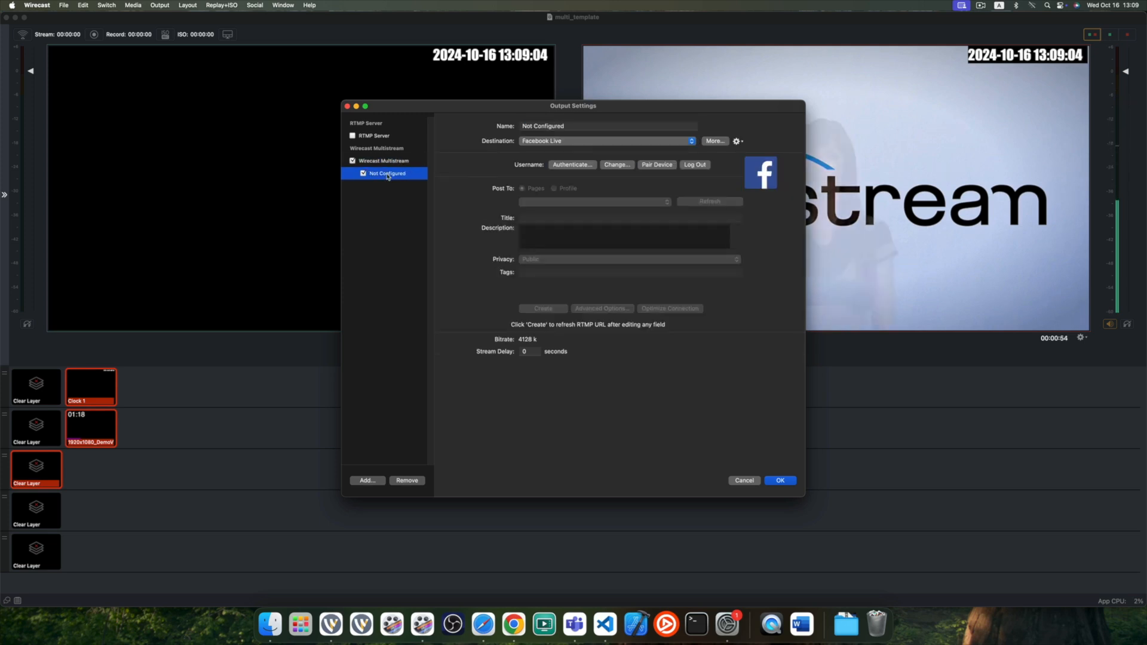
pyautogui.click(572, 164)
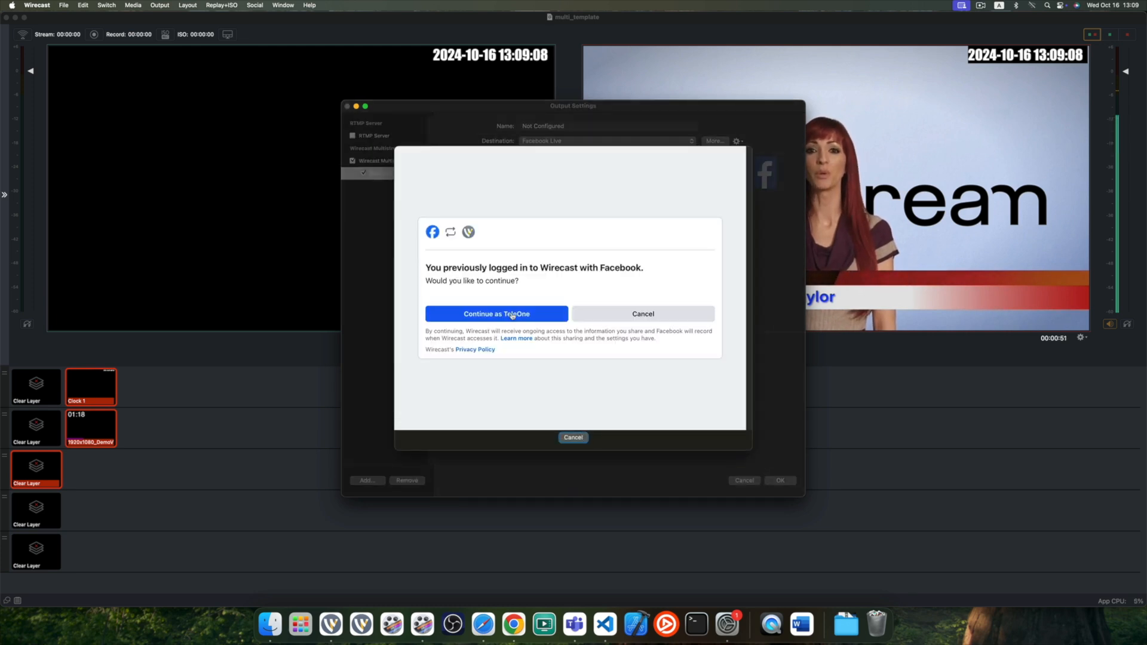
pyautogui.click(511, 314)
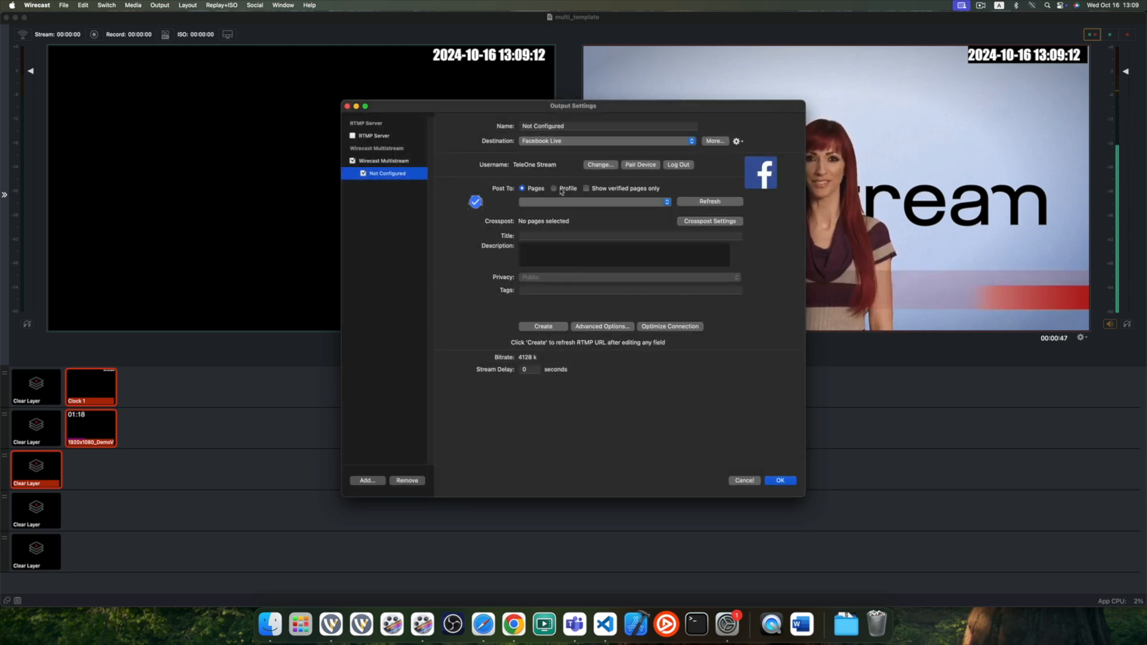
# Set the Facebook stream to post to the profile with title "Title" and description "description", and create it
pyautogui.click(562, 190)
pyautogui.click(551, 217)
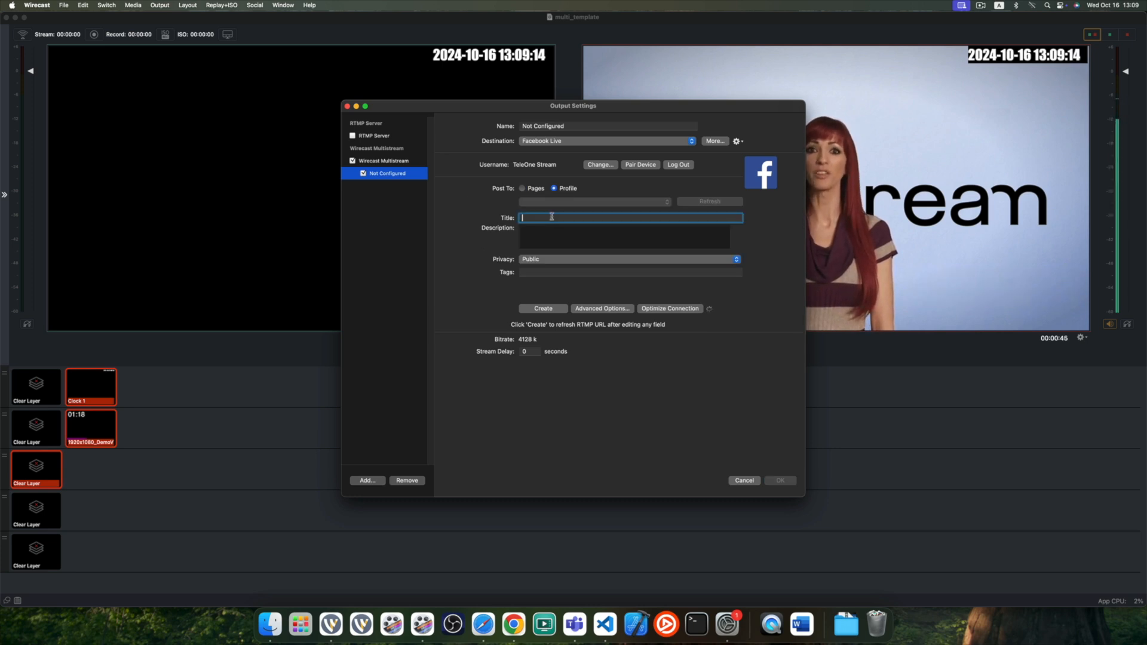
pyautogui.press('Tab')
pyautogui.write('d')
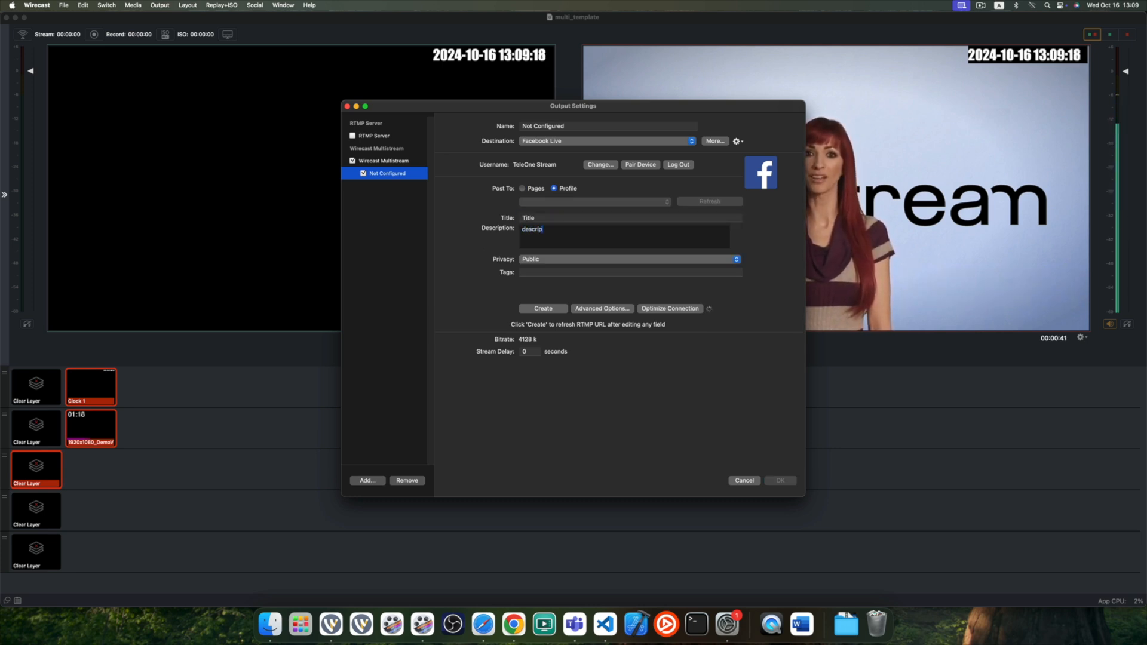
pyautogui.click(553, 311)
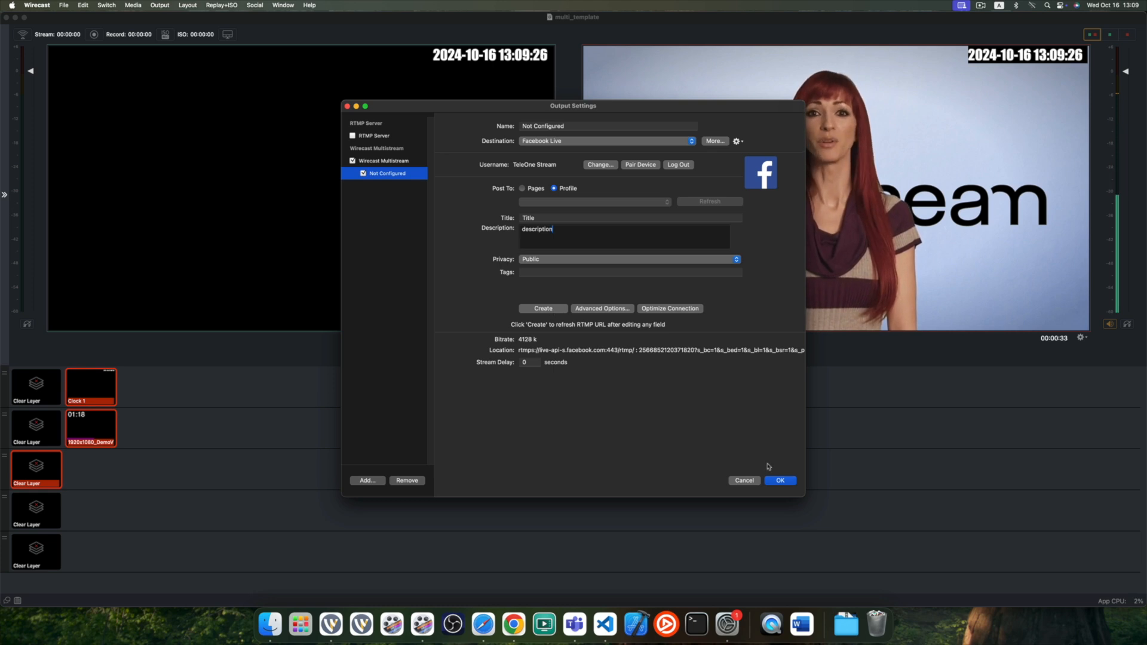
# Remove the standalone RTMP Server output and save the output settings
pyautogui.click(369, 137)
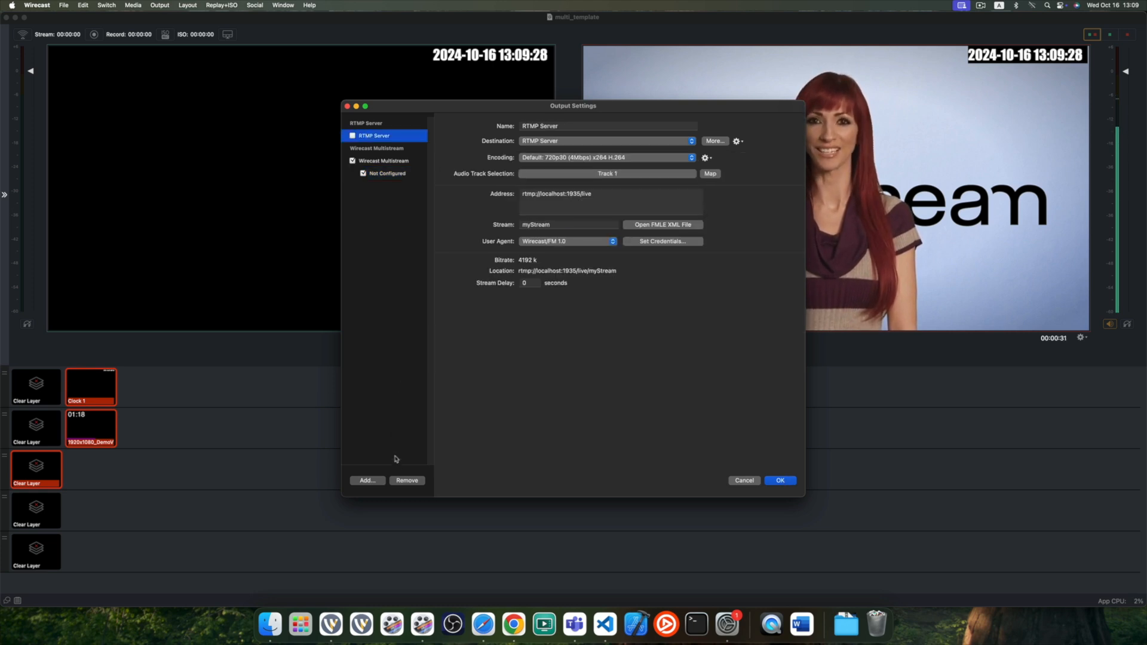
pyautogui.click(406, 480)
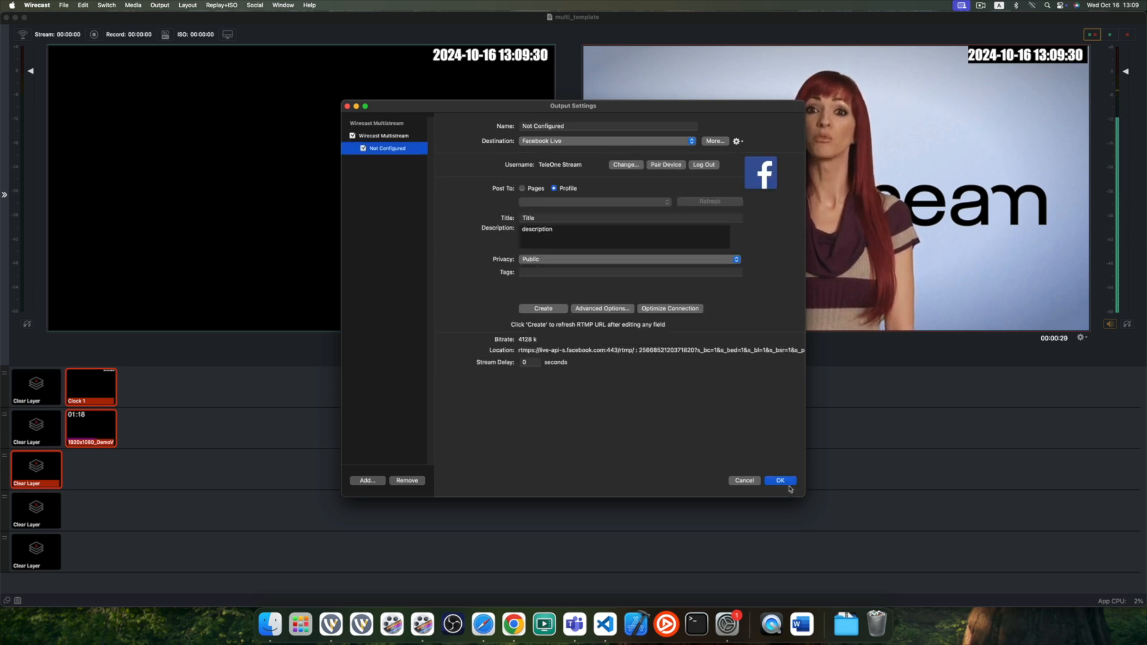
pyautogui.click(784, 483)
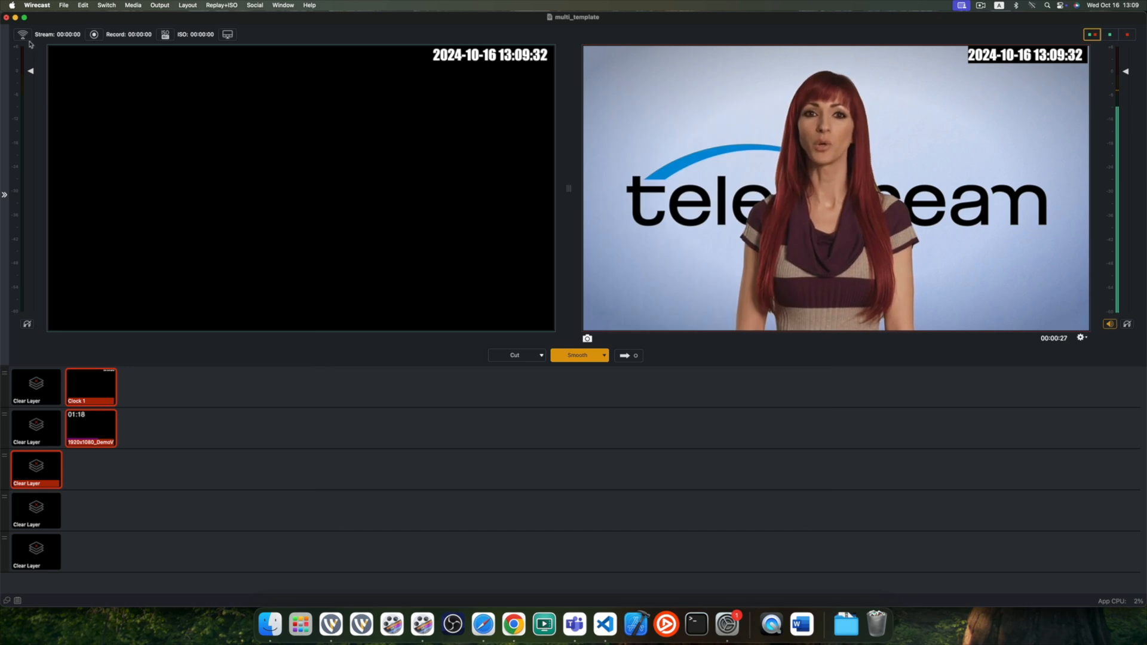
# Start broadcasting and check the connection messages in an enlarged notifications window
pyautogui.click(23, 34)
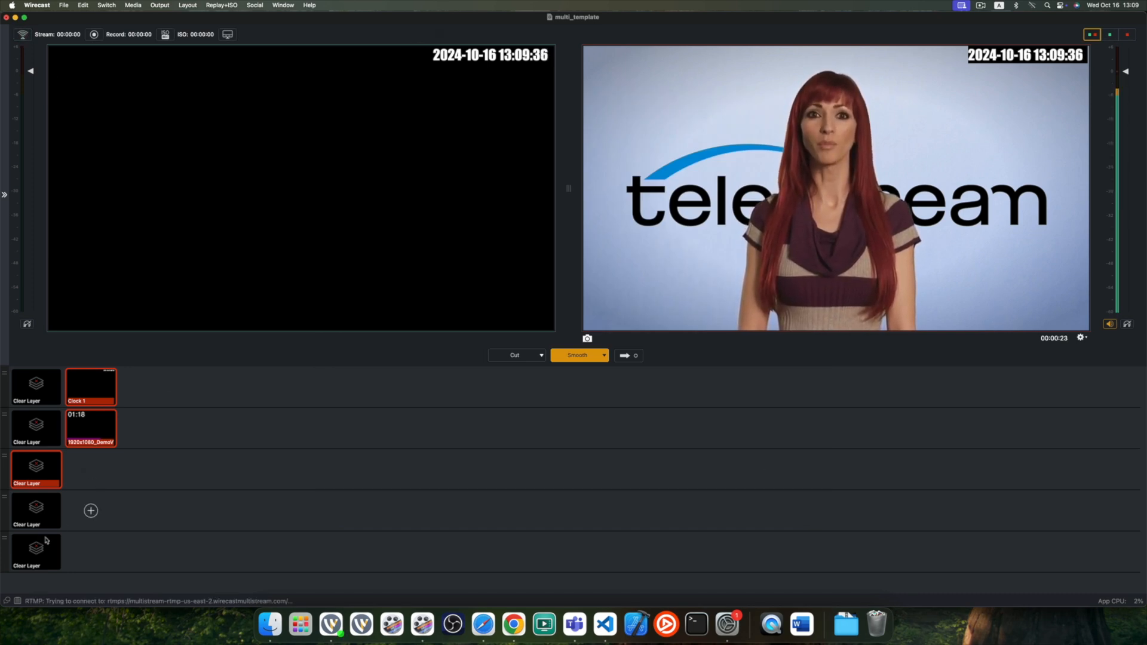
pyautogui.click(17, 601)
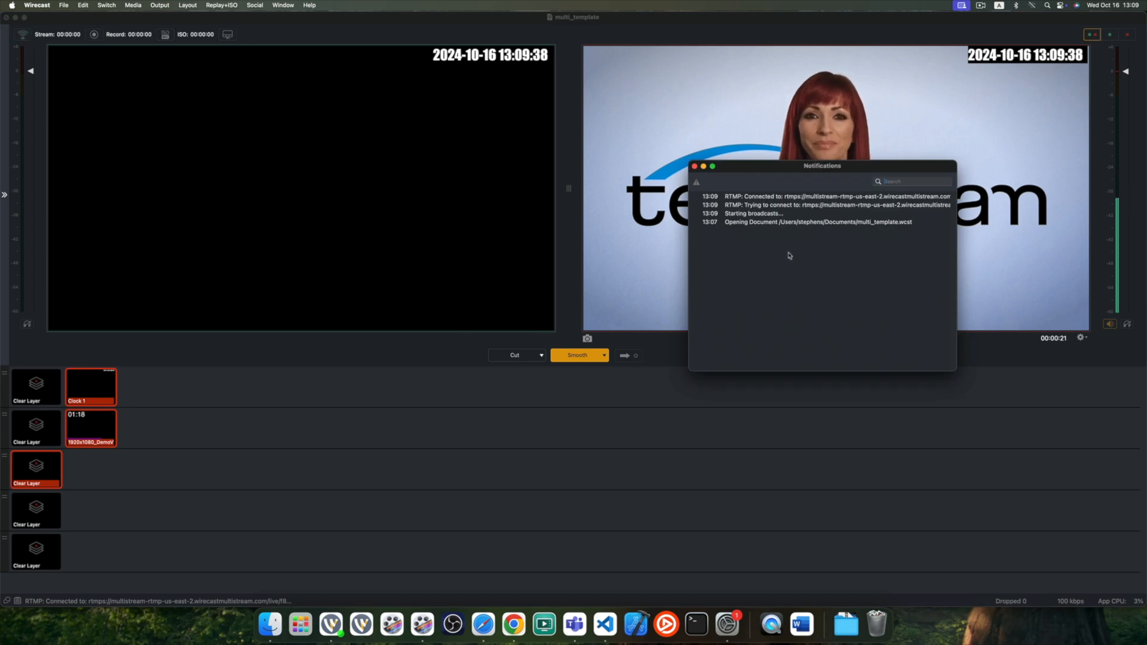
pyautogui.moveTo(1028, 403); pyautogui.dragTo(1102, 440)
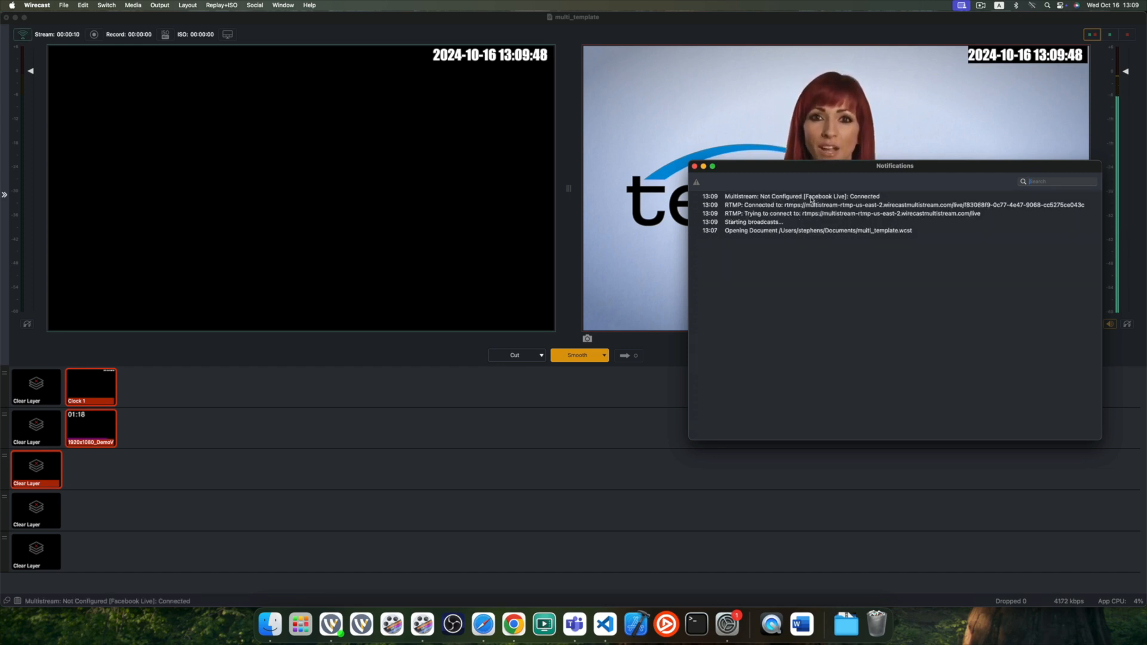
pyautogui.click(500, 425)
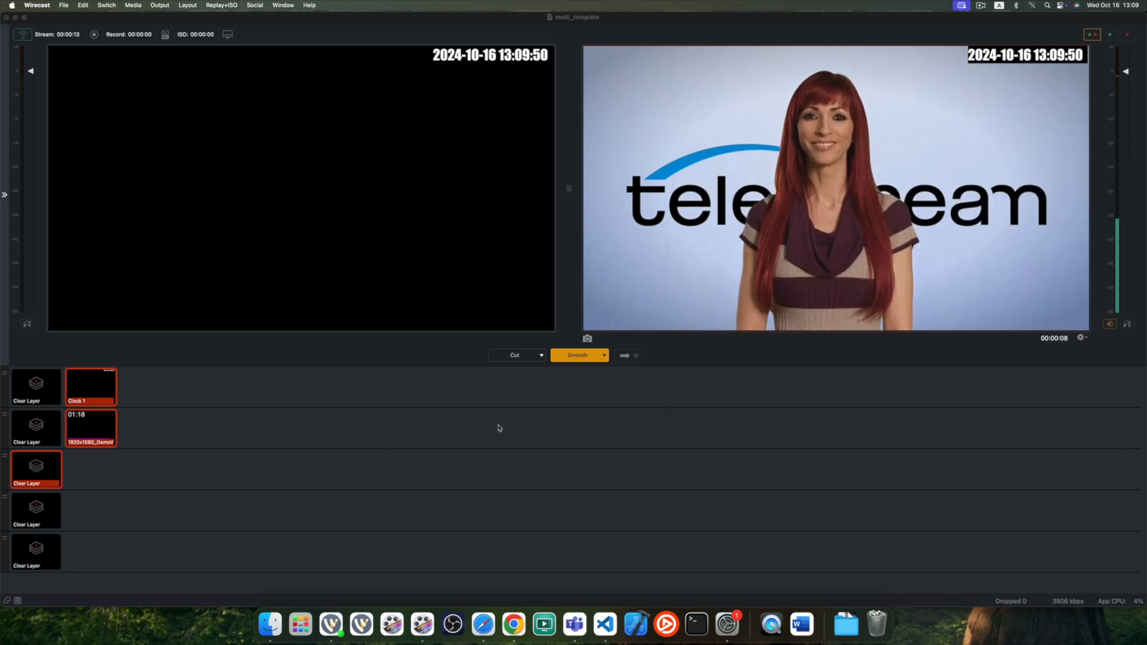
# Open the Facebook live broadcast in the web browser to check playback, and return to Wirecast
pyautogui.click(160, 4)
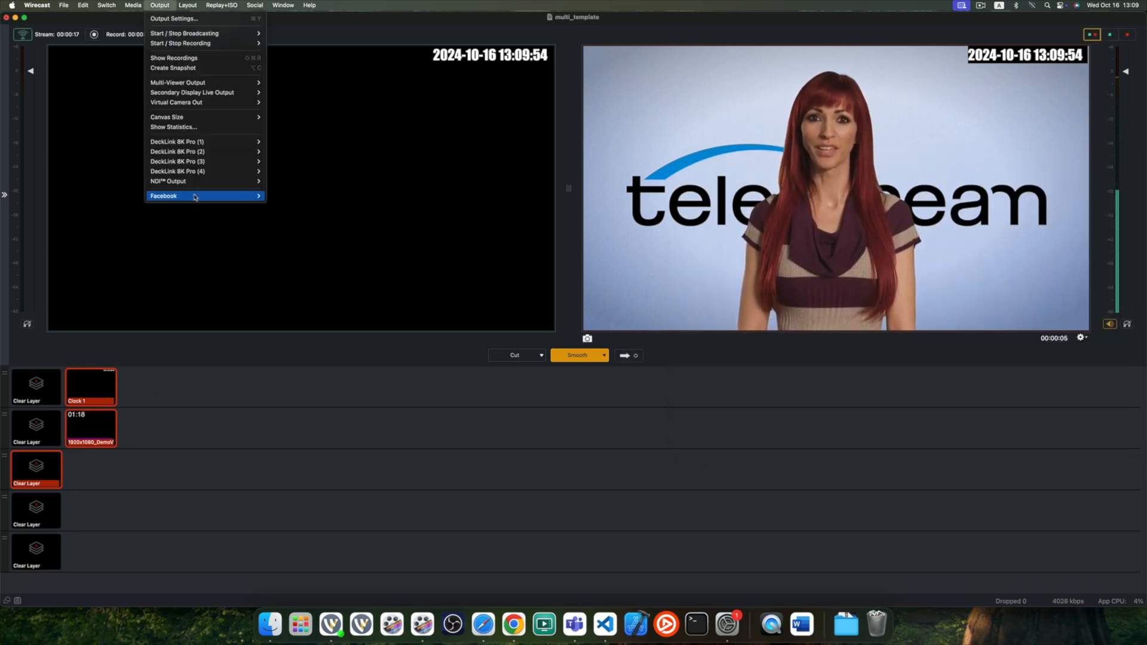
pyautogui.click(277, 207)
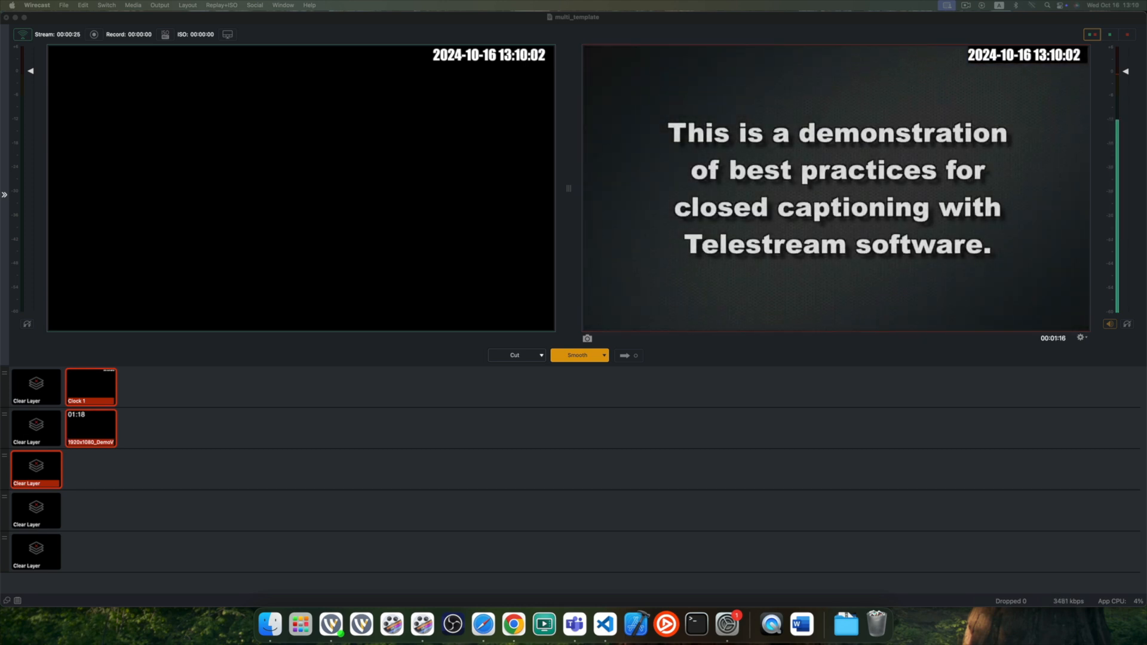
pyautogui.moveTo(1146, 197); pyautogui.dragTo(893, 103)
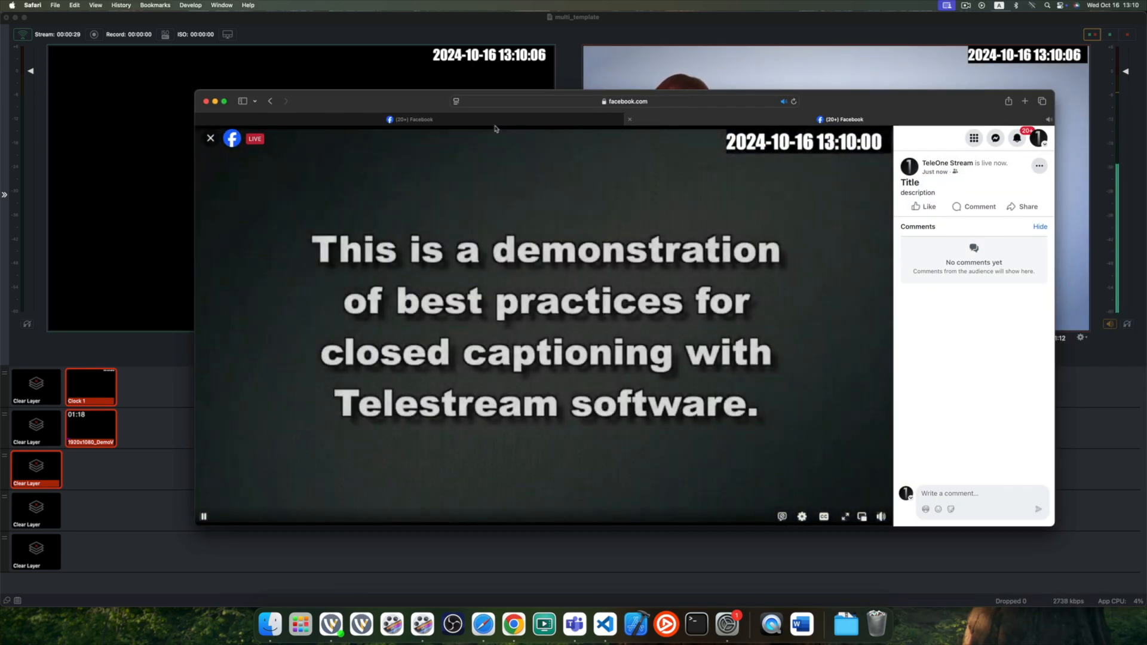
pyautogui.moveTo(357, 103); pyautogui.dragTo(1146, 104)
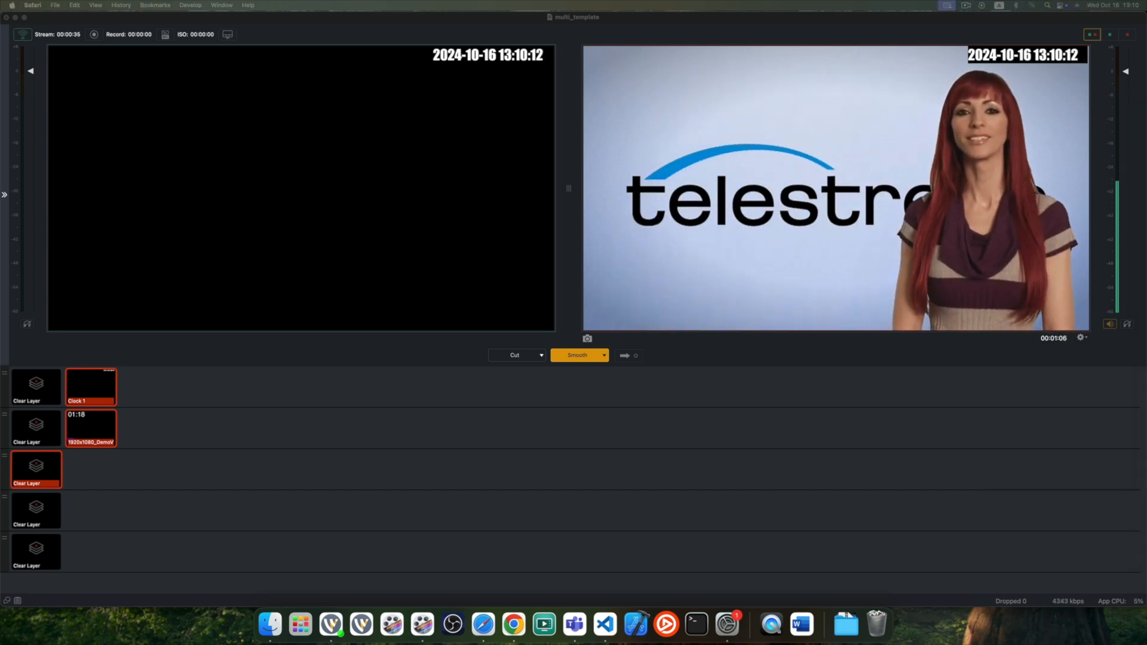
pyautogui.click(284, 105)
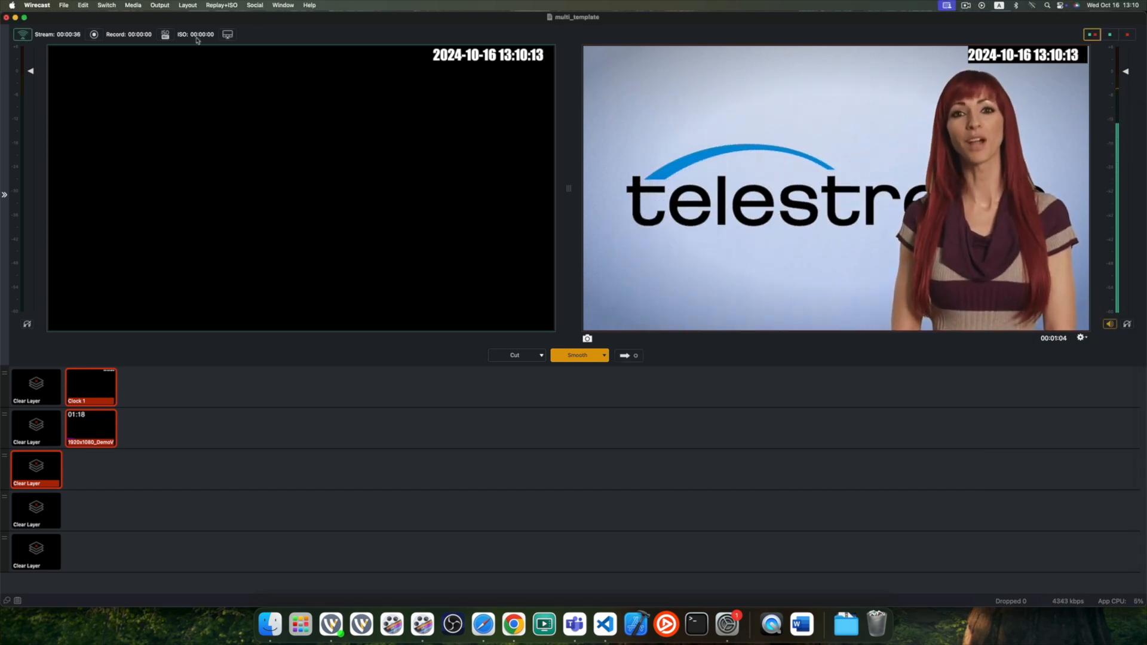
# Add a YouTube destination to the Wirecast Multistream output in the output settings while the broadcast is running
pyautogui.click(159, 5)
pyautogui.click(159, 19)
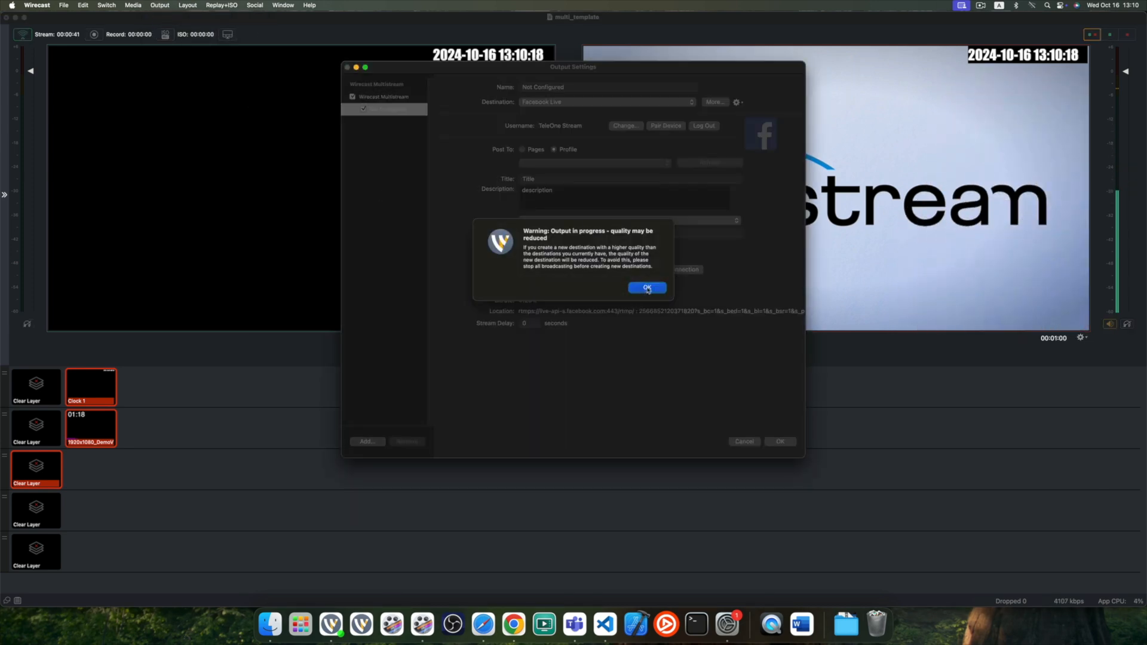
pyautogui.click(646, 290)
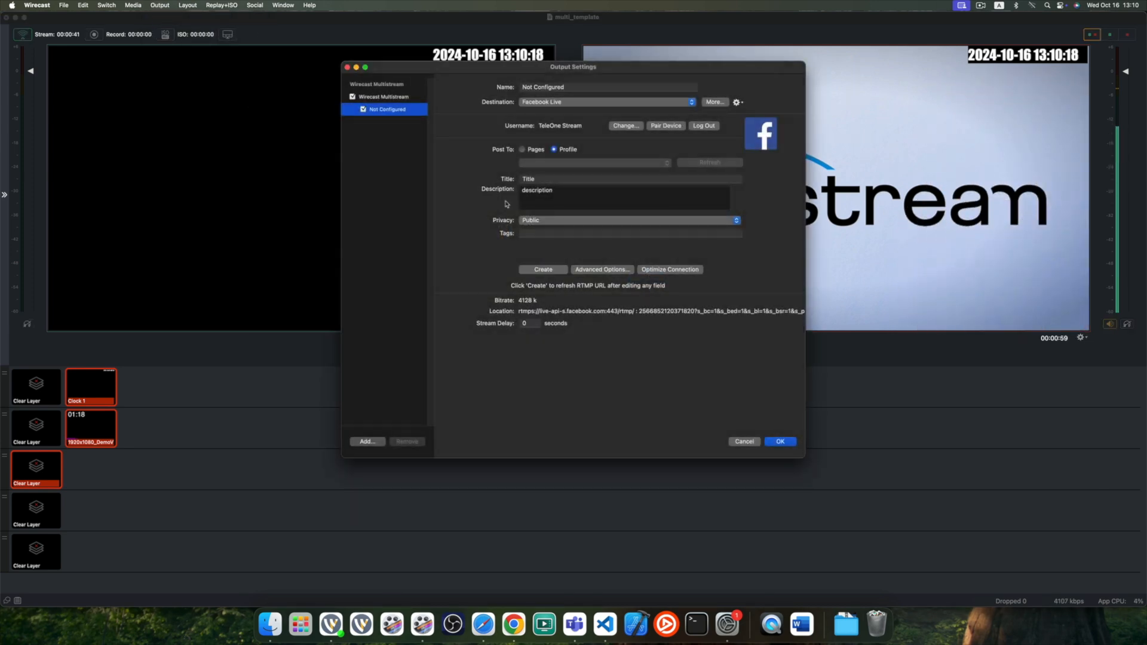
pyautogui.click(368, 442)
pyautogui.click(546, 261)
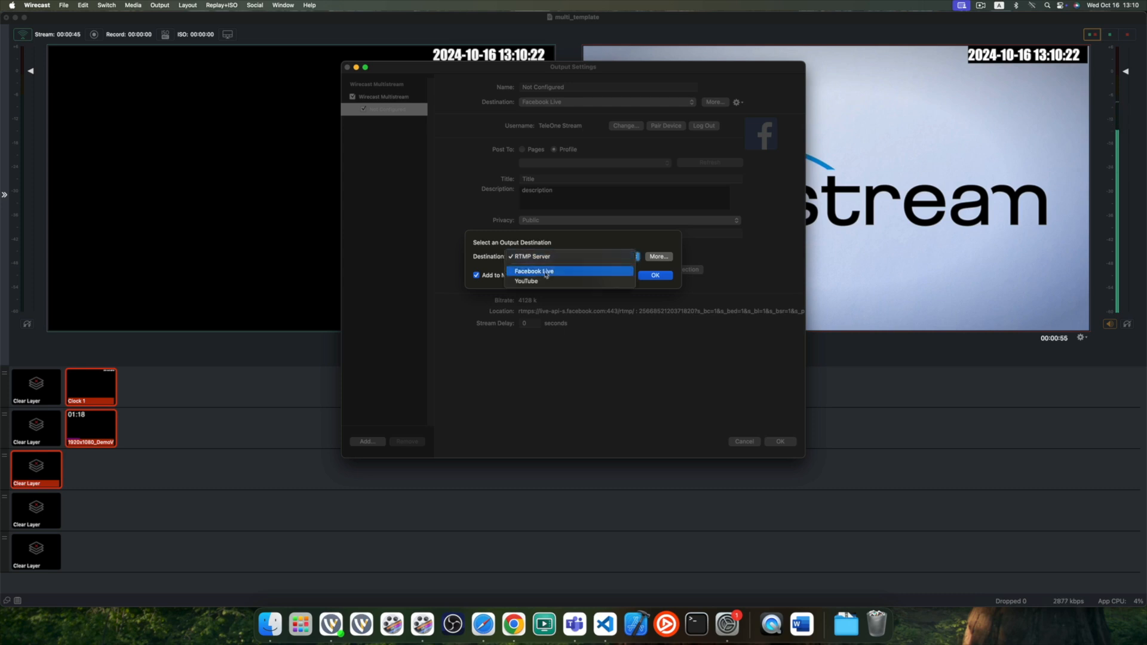
pyautogui.click(541, 281)
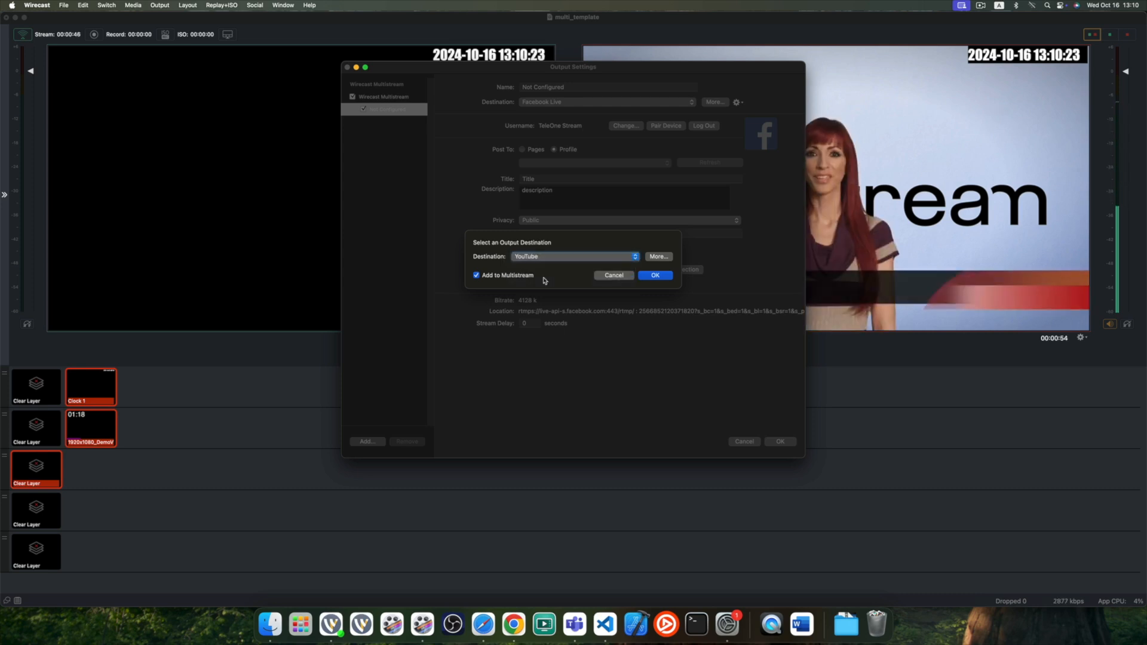
pyautogui.click(655, 275)
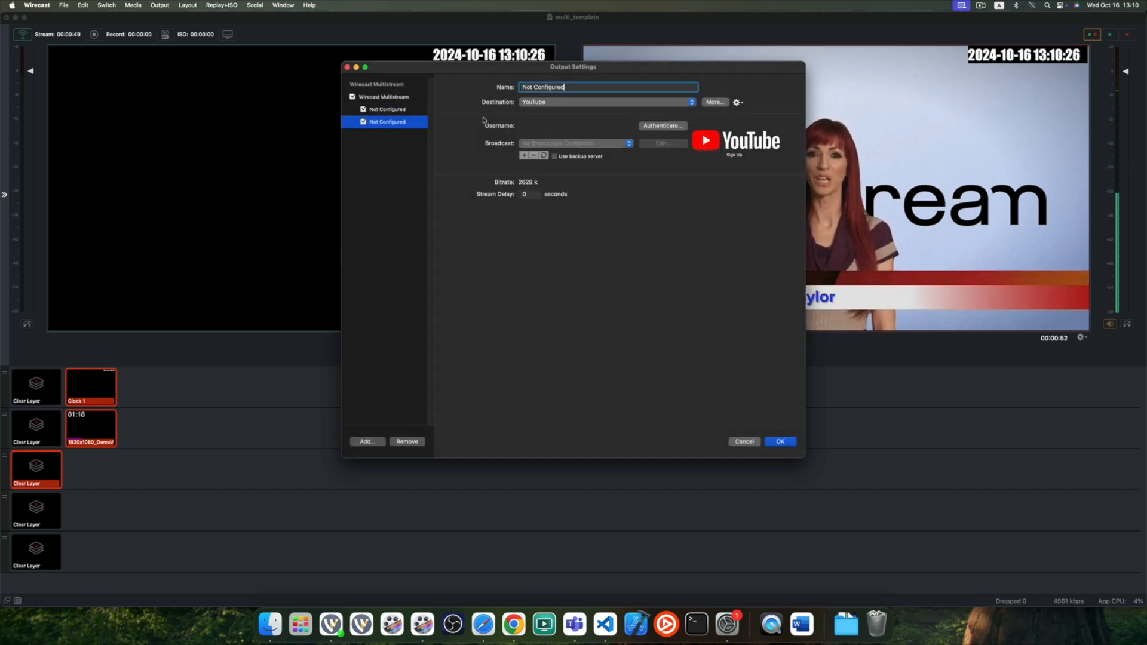
# Authenticate the YouTube account for the new destination and save the output settings
pyautogui.click(664, 126)
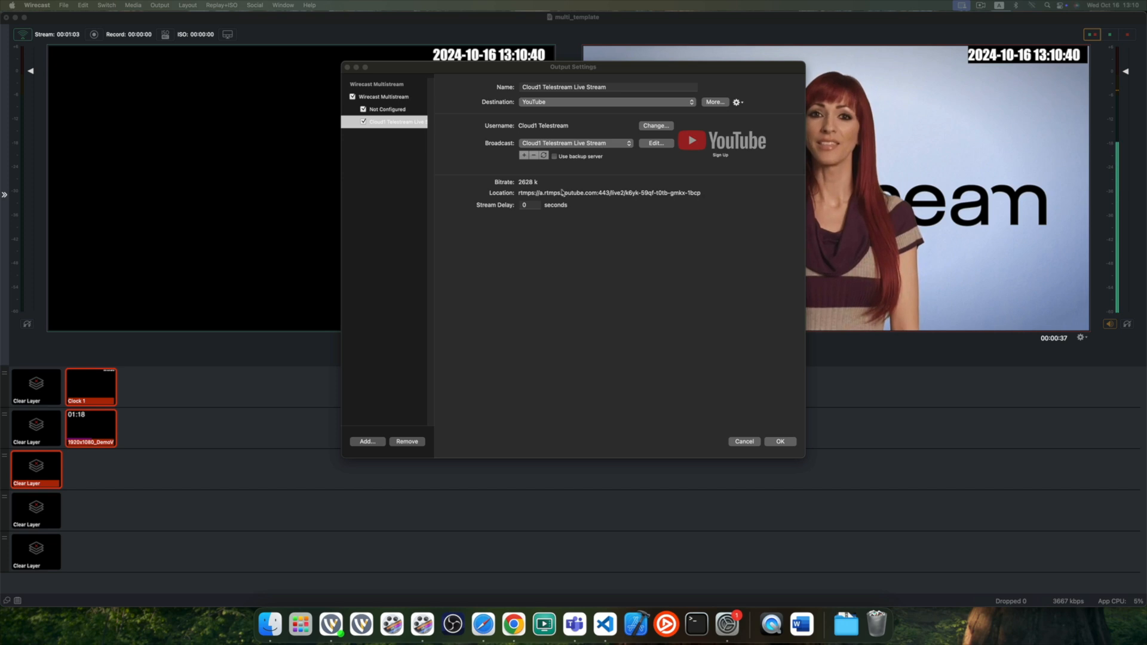
pyautogui.click(777, 442)
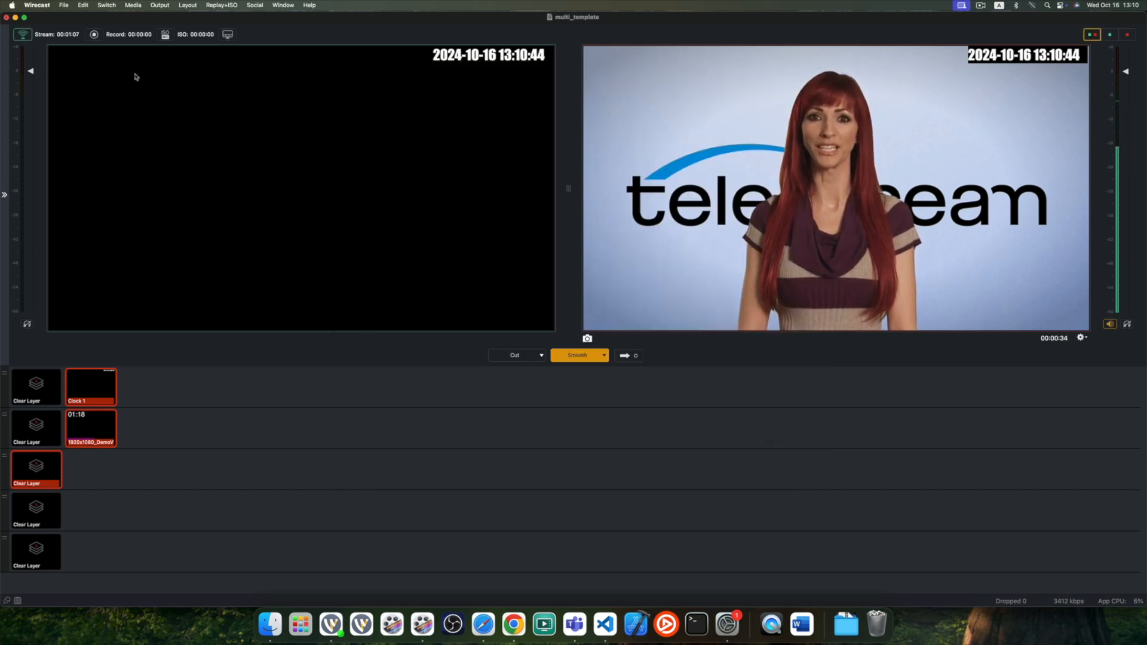
# Start broadcasting to the YouTube destination "Cloud1 Telestream Live Stream" and check its connection message in the notifications
pyautogui.click(169, 5)
pyautogui.moveTo(203, 34)
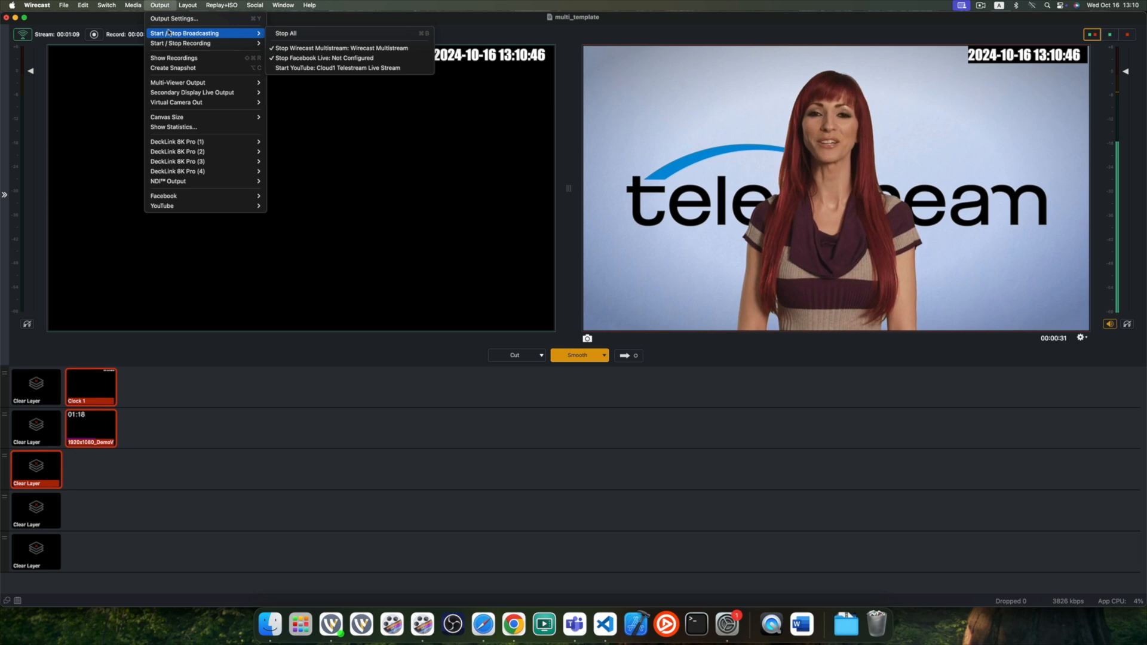
pyautogui.click(345, 68)
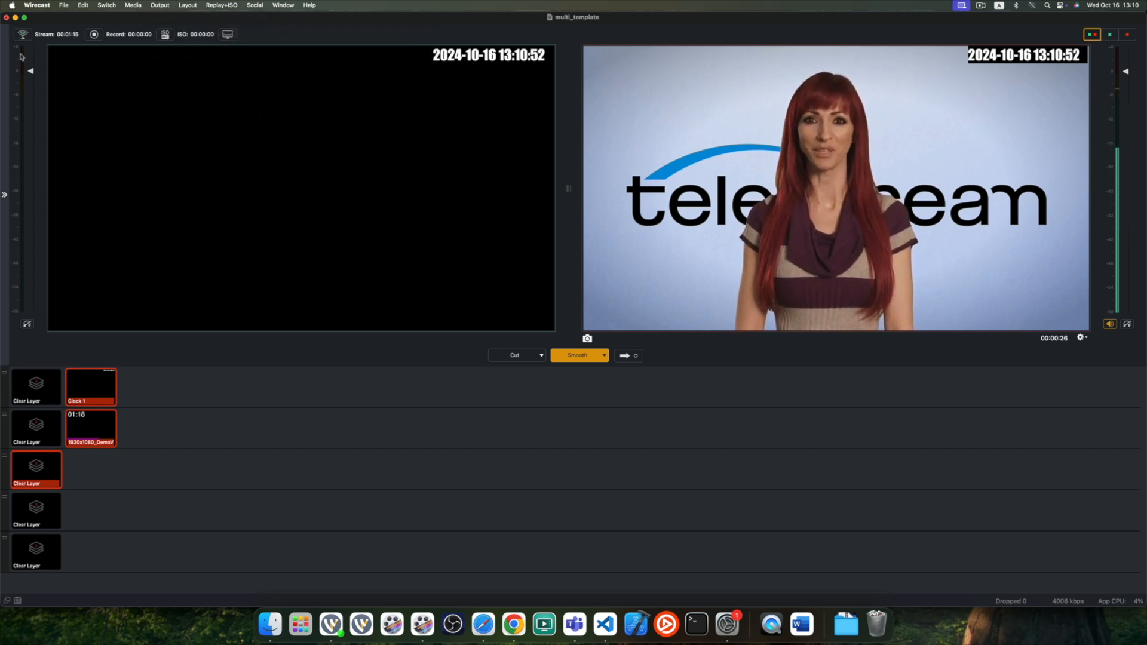
pyautogui.click(19, 601)
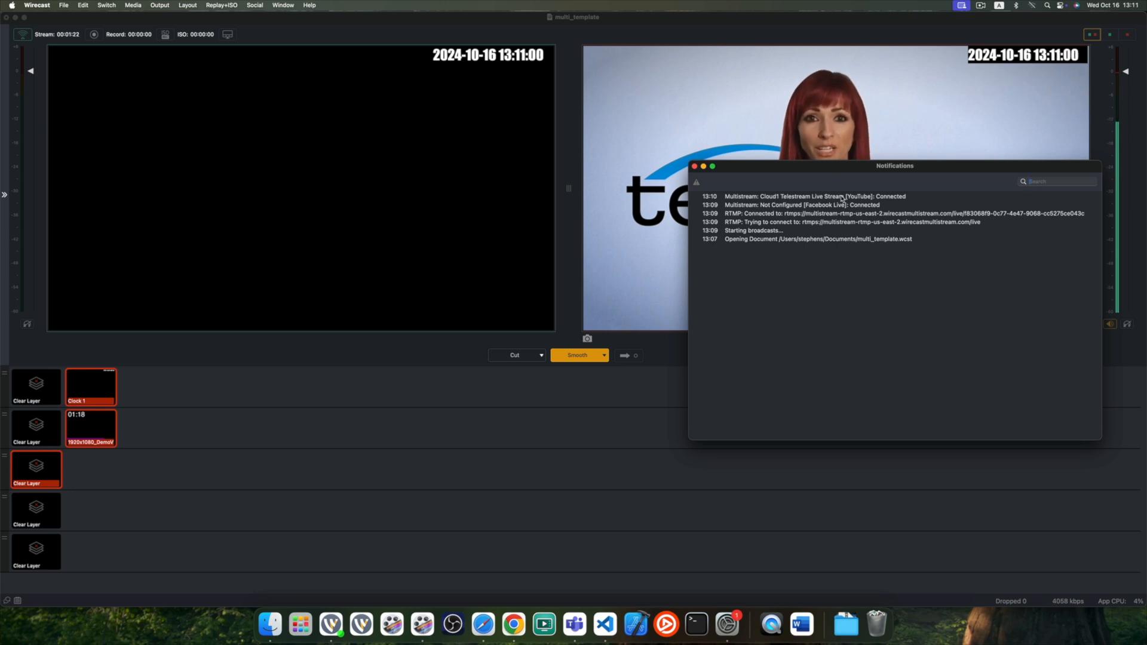
pyautogui.click(299, 25)
# Open the active YouTube broadcast "Cloud1 Telestream Live Stream" in the web browser to check its playback
pyautogui.click(171, 4)
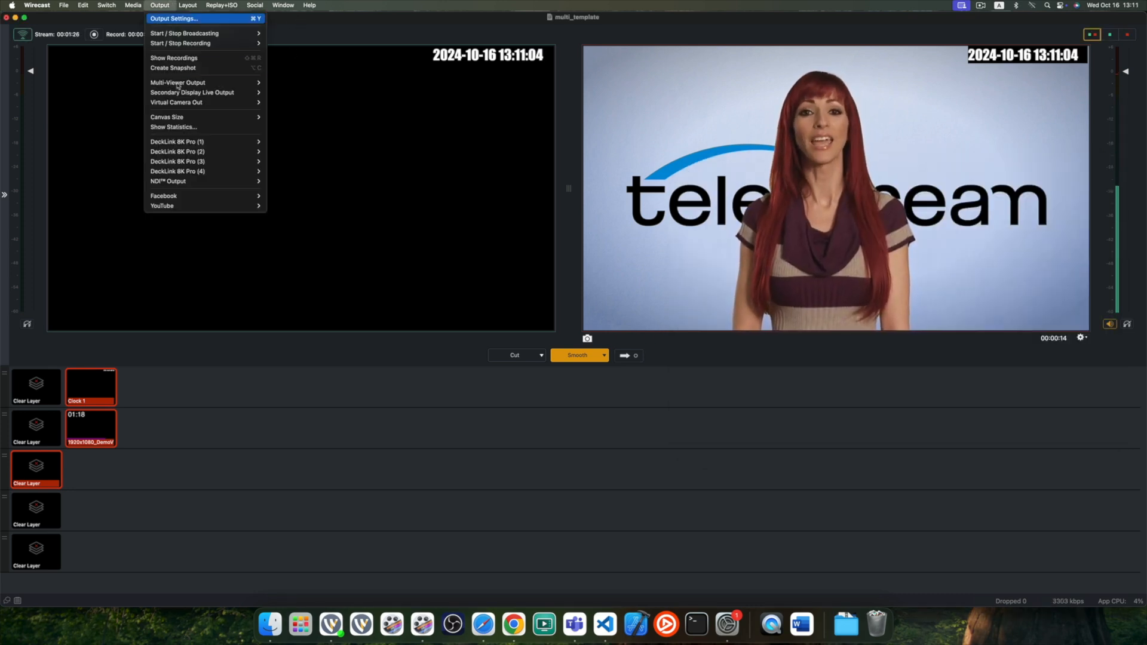
pyautogui.moveTo(254, 205)
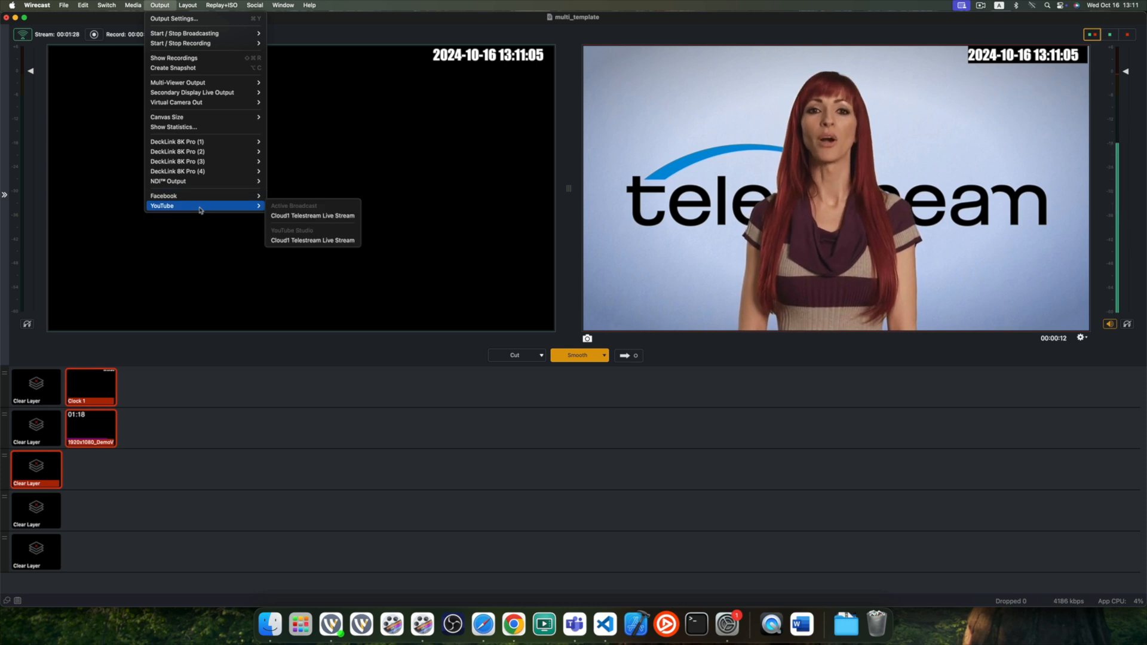
pyautogui.click(307, 216)
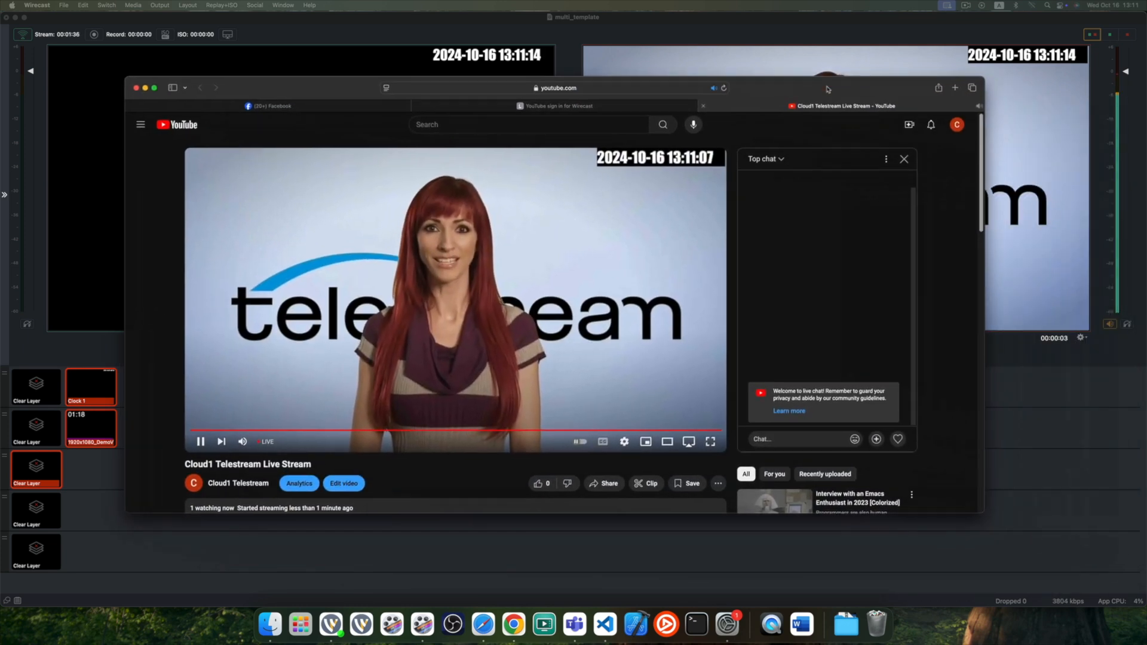
pyautogui.moveTo(827, 89); pyautogui.dragTo(822, 88)
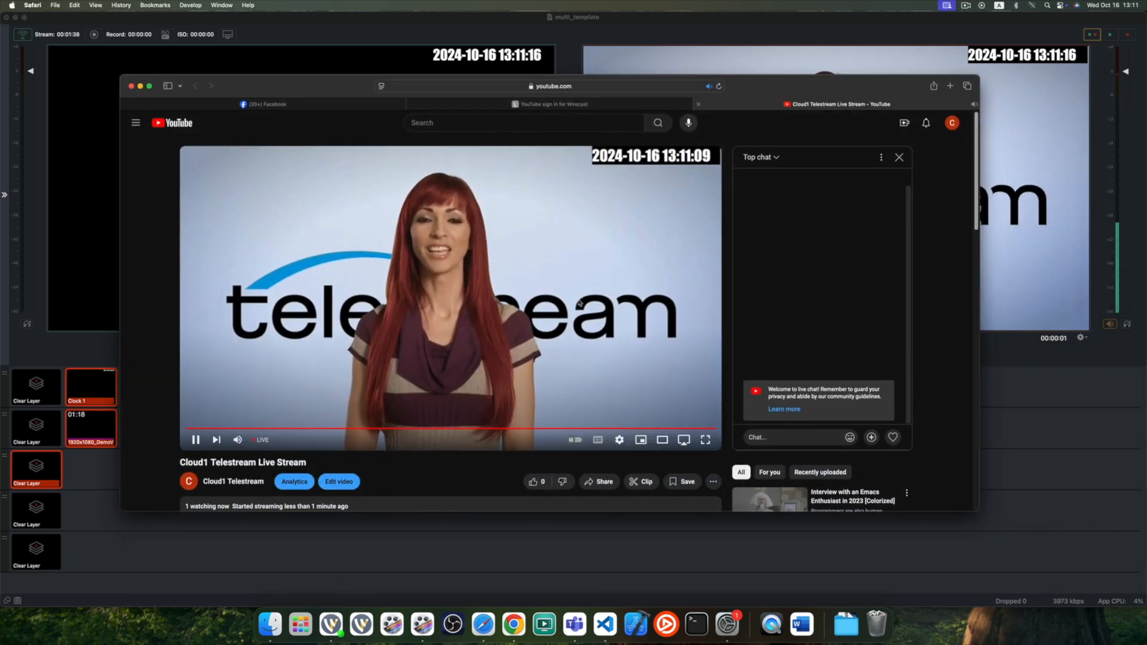